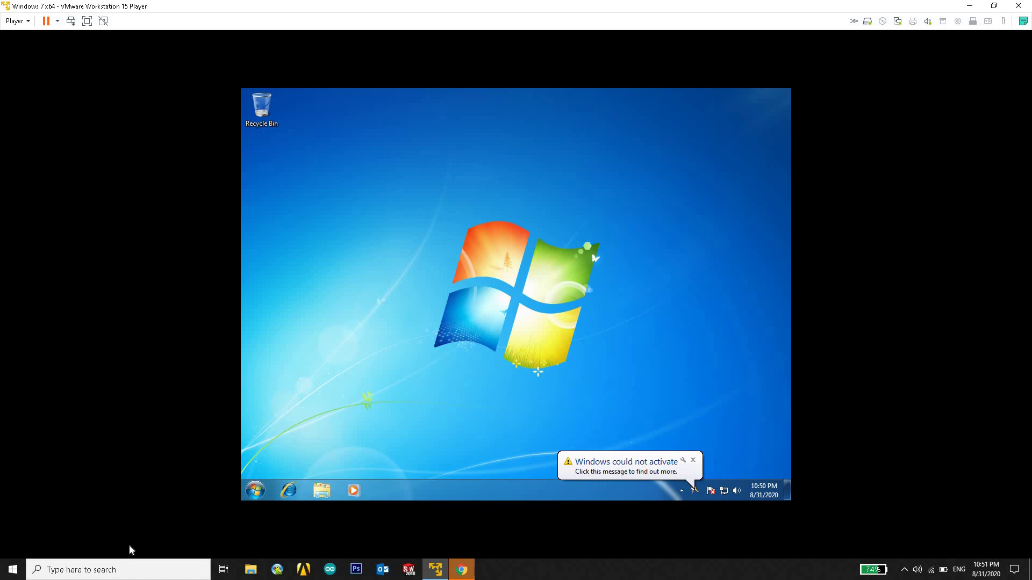
# Launch Word 2016 in a maximized window and create a blank document
pyautogui.click(80, 570)
pyautogui.write('wo')
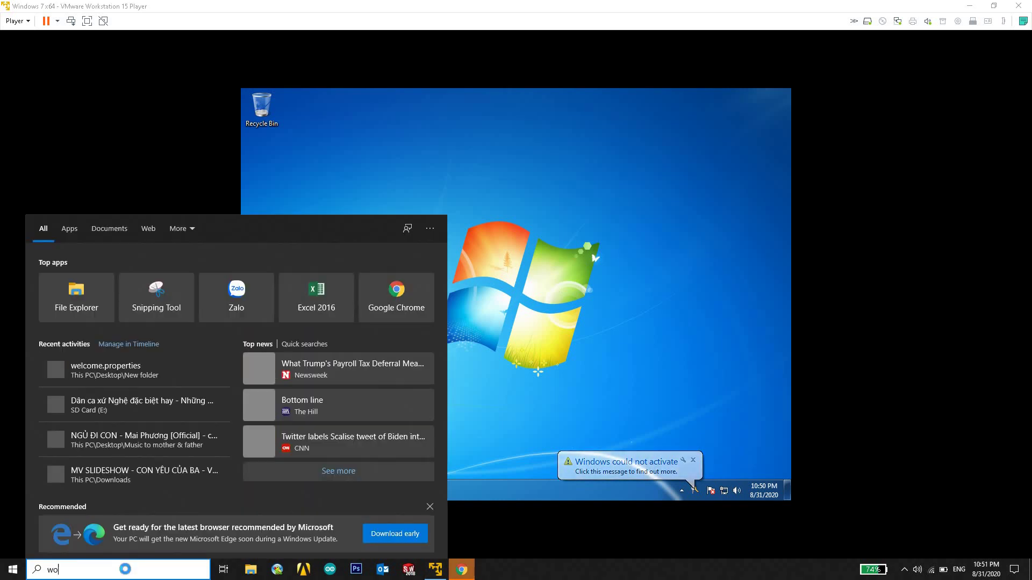
pyautogui.write('rd')
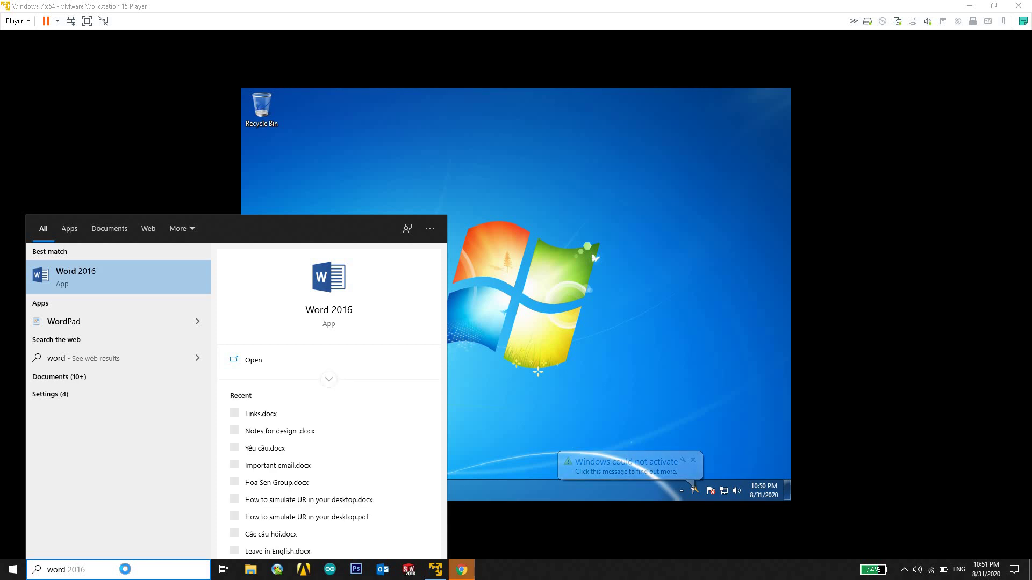
pyautogui.press('Return')
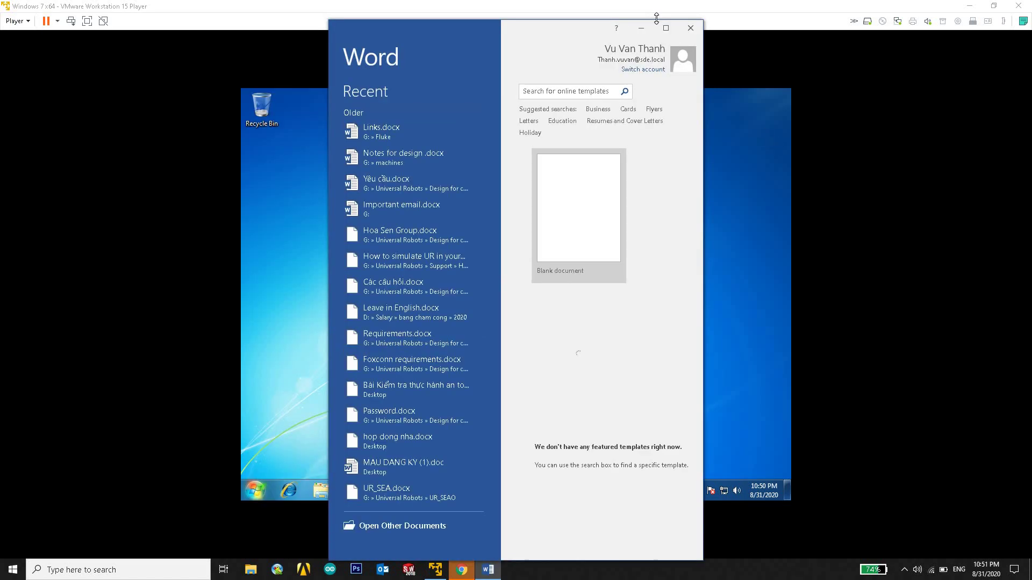
pyautogui.click(665, 28)
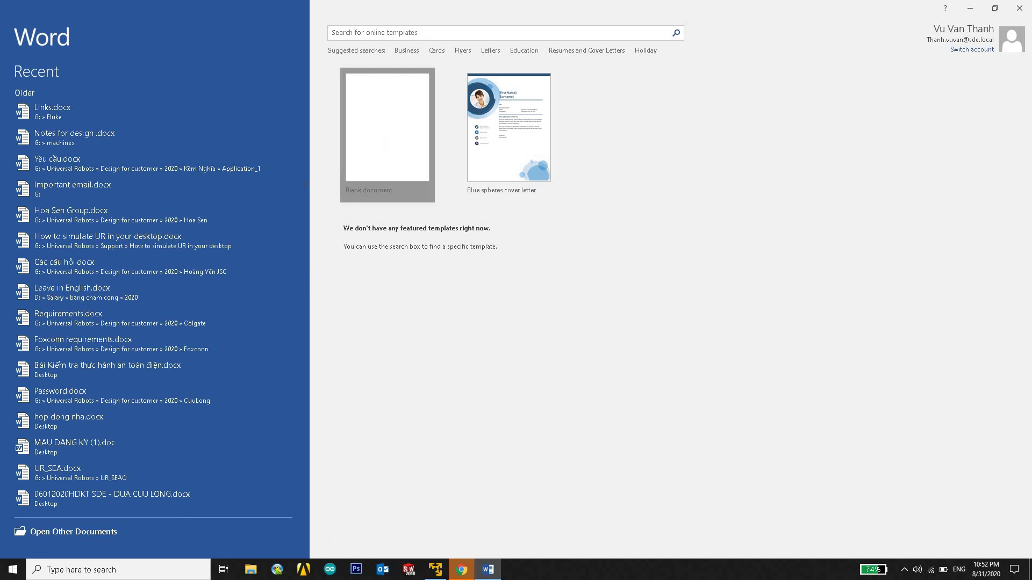
pyautogui.press('Return')
# Write the first line of the document as "B1: Xác định máy tính của bạn là dòng nào:"
pyautogui.write('B')
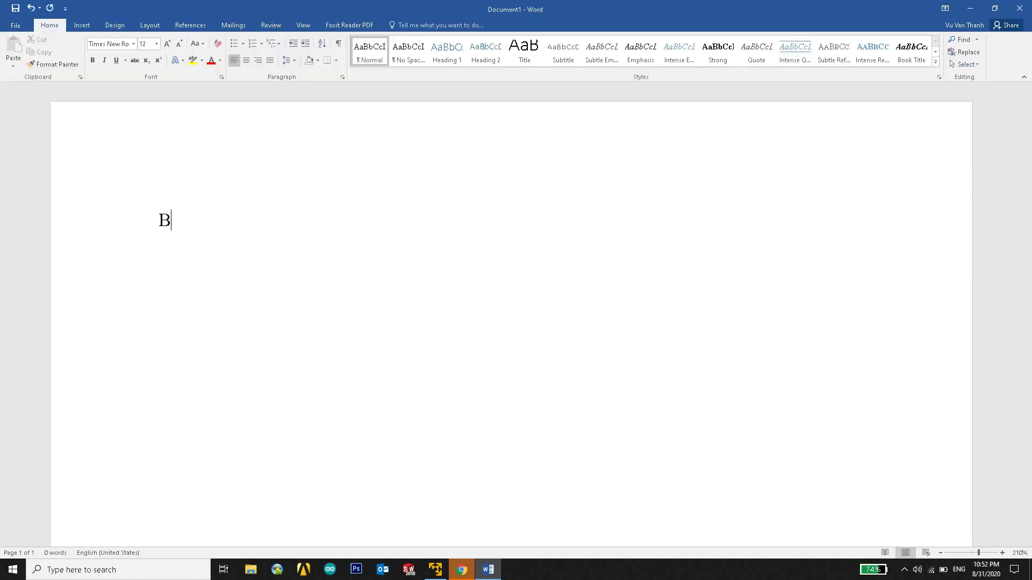
pyautogui.write('1: Xác đinh')
pyautogui.write('j m')
pyautogui.write('ays tinhs cua')
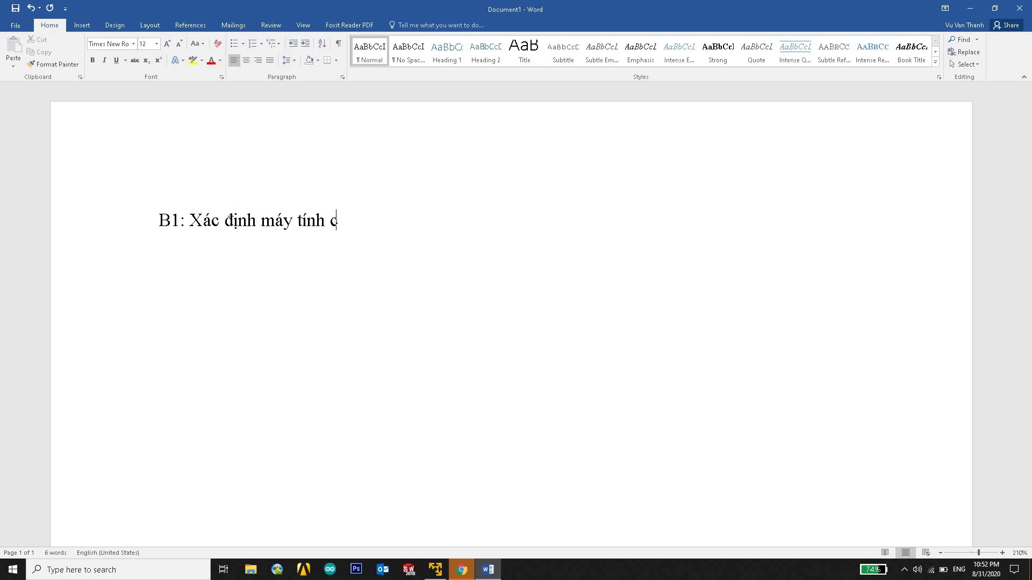
pyautogui.write('r banj laf thur')
pyautogui.press('BackSpace')
pyautogui.press('BackSpace')
pyautogui.press('BackSpace')
pyautogui.press('BackSpace')
pyautogui.write('dongf naof')
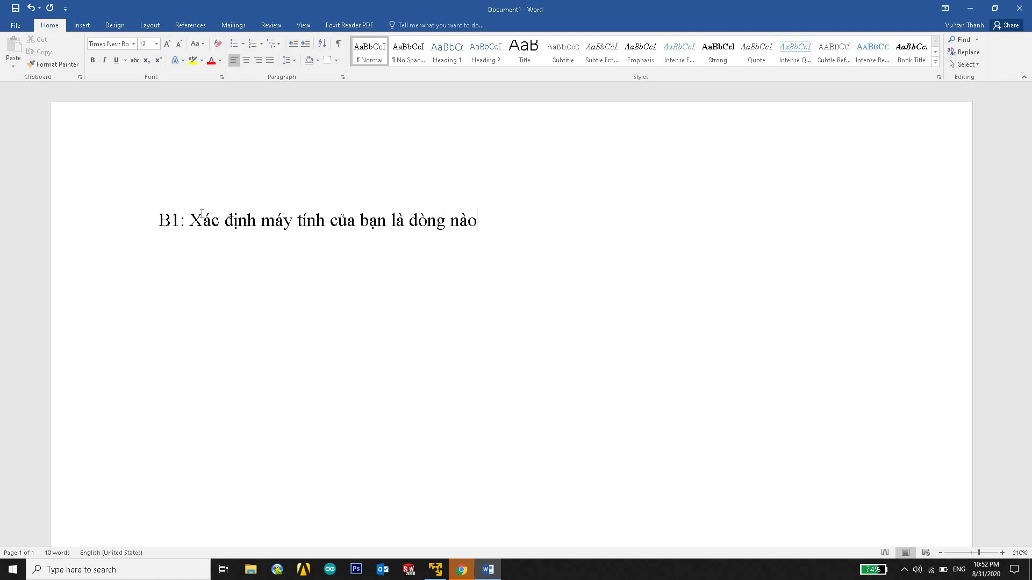
pyautogui.write(':')
# Add a second line reading "Ví dụ: Dell – Dell Vostro 2420" below the B1 line
pyautogui.press('Return')
pyautogui.write('Vis duj:')
pyautogui.write(' Dell ')
pyautogui.write('- Ve')
pyautogui.press('BackSpace')
pyautogui.press('BackSpace')
pyautogui.write('De')
pyautogui.press('BackSpace')
pyautogui.write('ell')
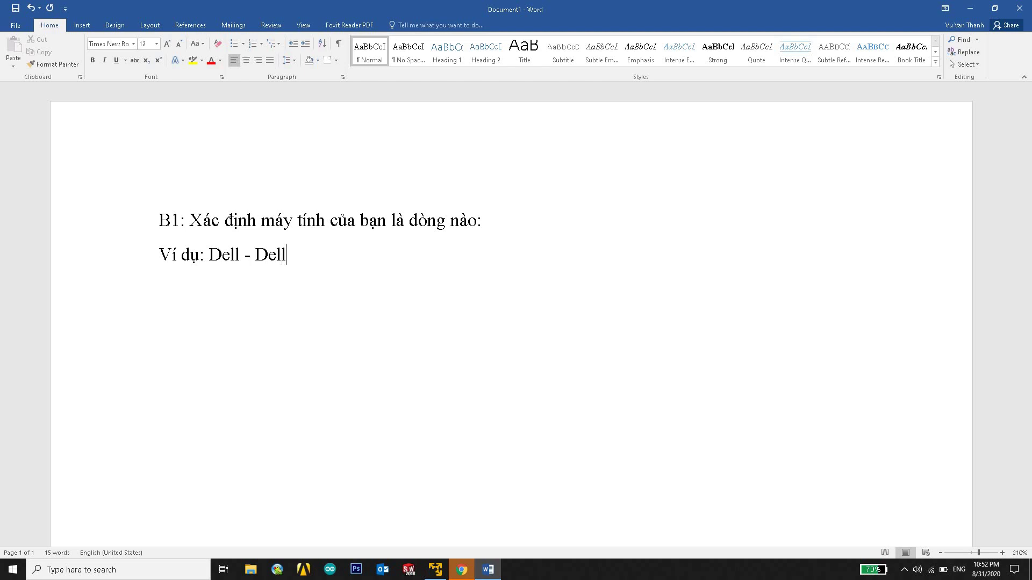
pyautogui.write(' Vostro')
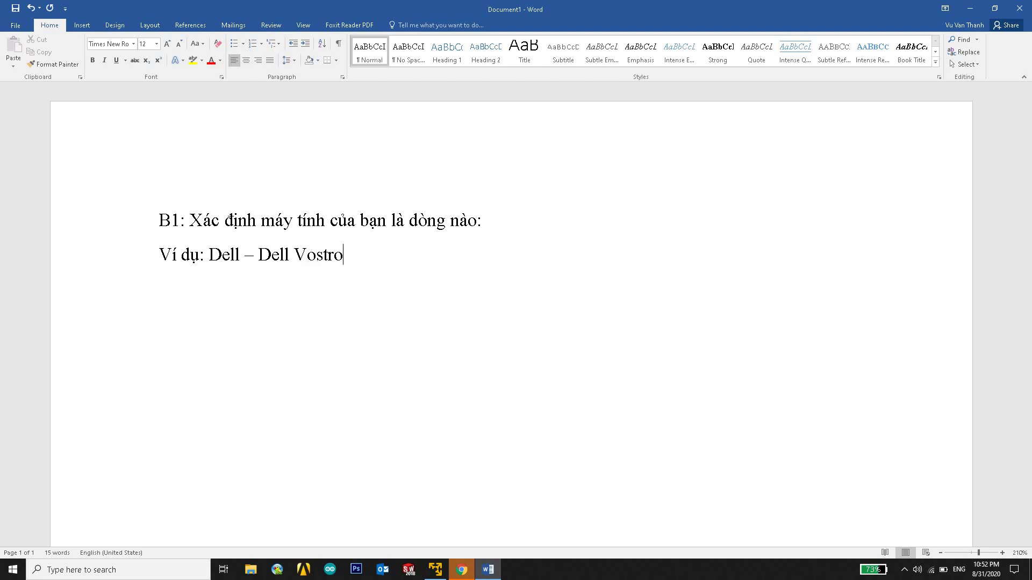
pyautogui.write(' 2420')
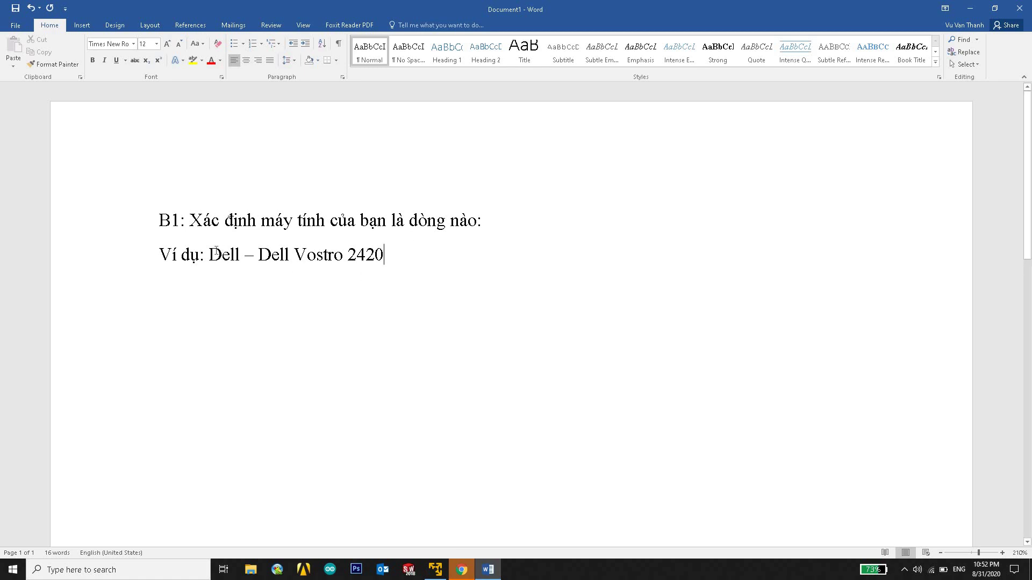
# Extend the example line after "Dell Vostro 2420" with "– Driver còn thiếu là gì??? Bluetooth"
pyautogui.moveTo(209, 256); pyautogui.dragTo(390, 257)
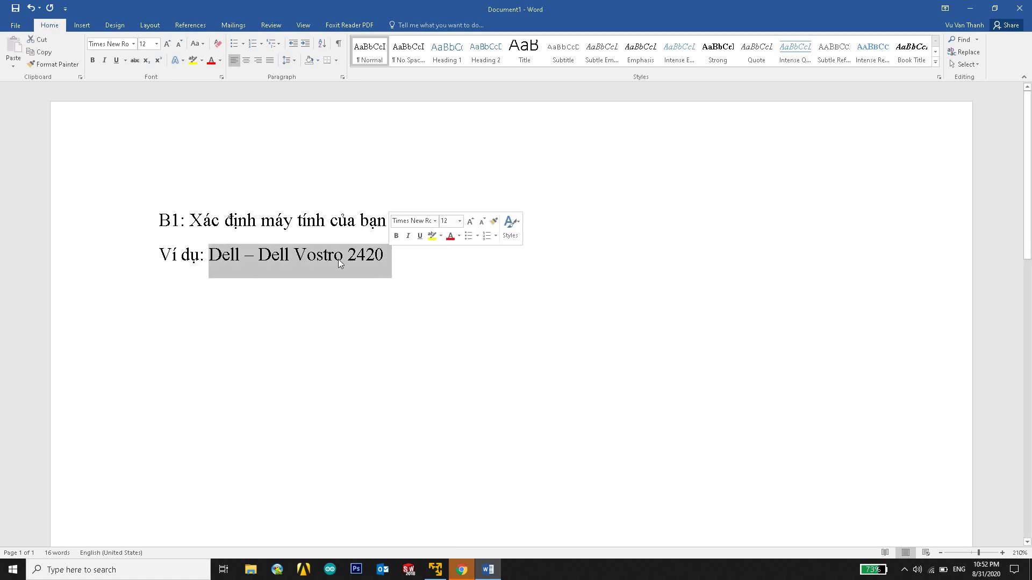
pyautogui.click(383, 259)
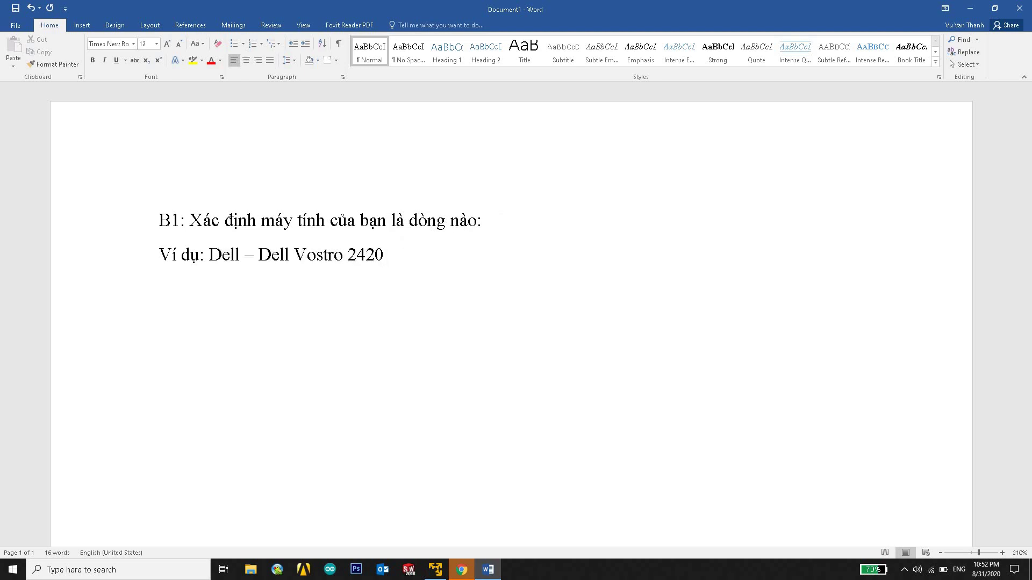
pyautogui.write('-')
pyautogui.press('BackSpace')
pyautogui.write('- D')
pyautogui.write('r')
pyautogui.write('iver còn ')
pyautogui.write('thiếu cu')
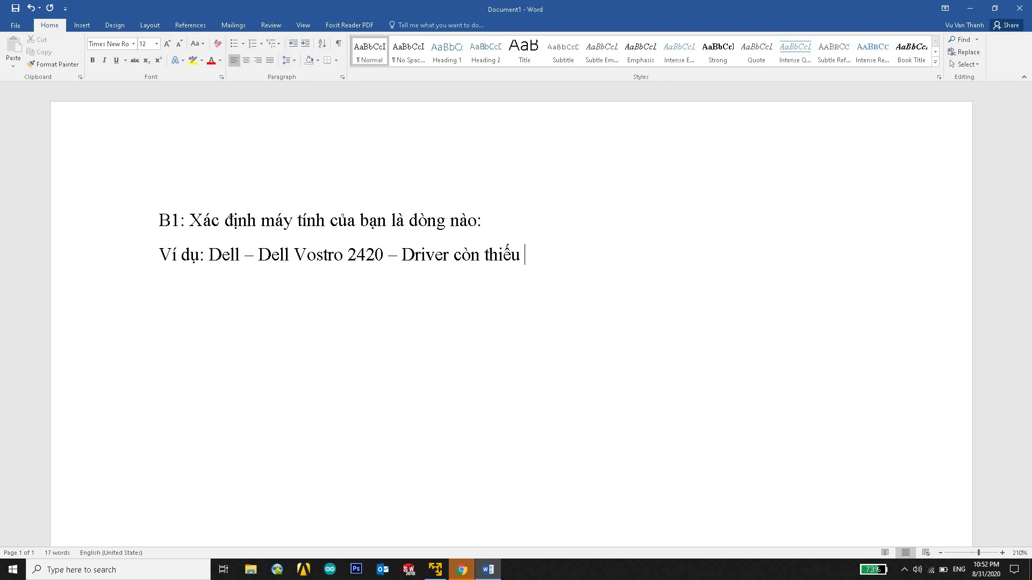
pyautogui.press('BackSpace')
pyautogui.press('BackSpace')
pyautogui.write('là gi')
pyautogui.write('??? Bluetooth')
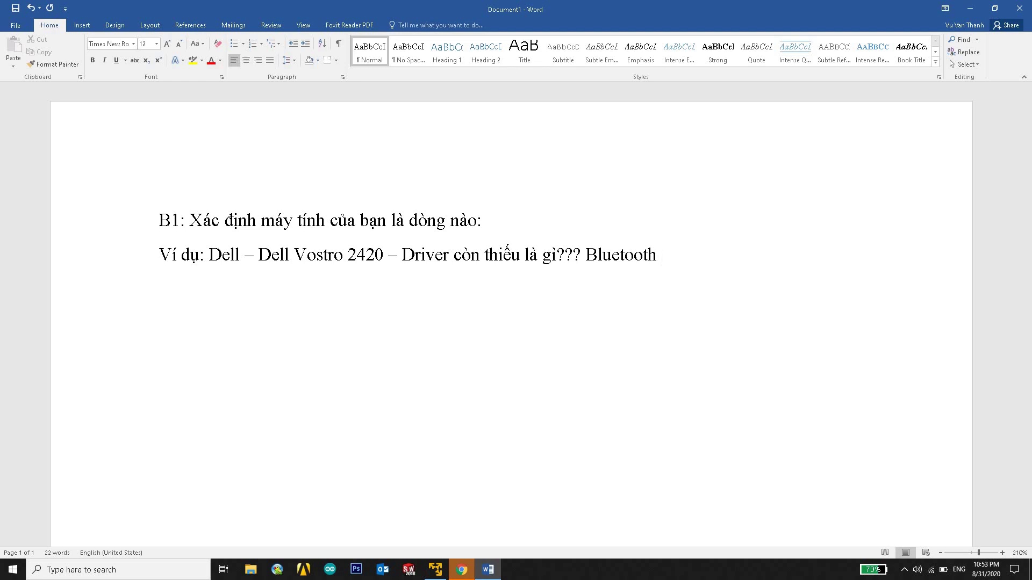
pyautogui.press('BackSpace')
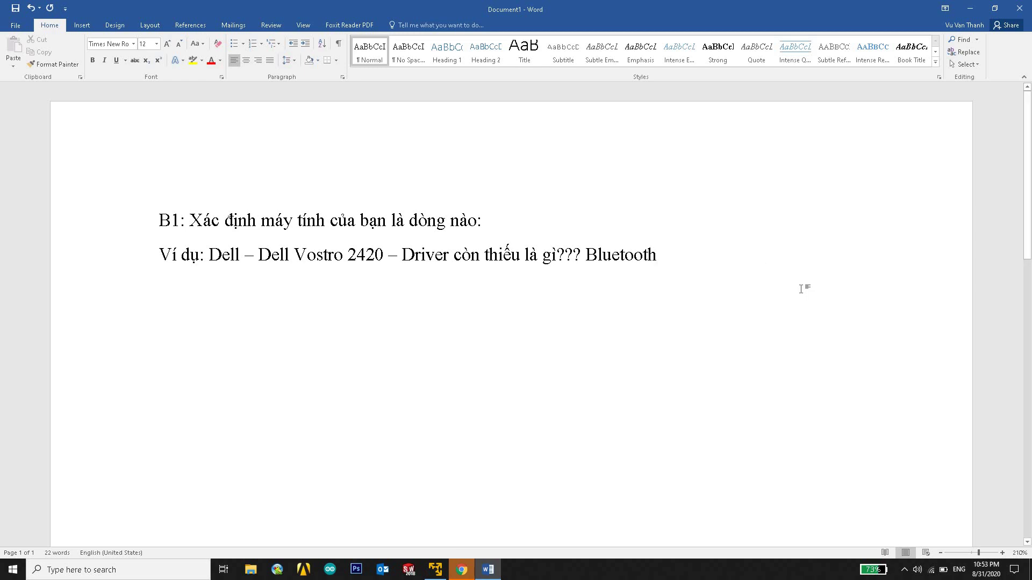
# Add a new paragraph below the example reading "B2: Lên google và tra driver của máy tính bạn có"
pyautogui.press('Return')
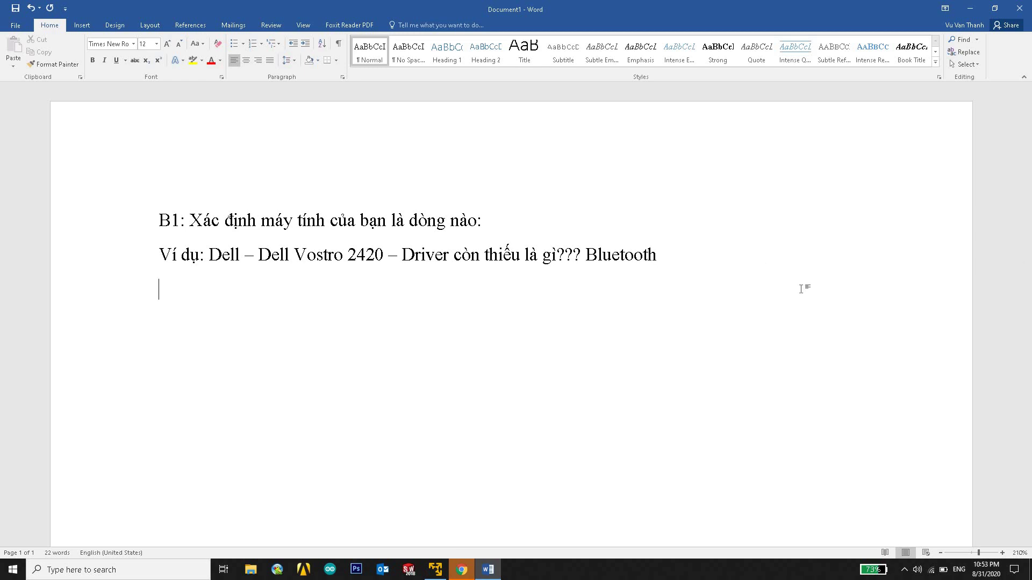
pyautogui.write('B2: Lên good')
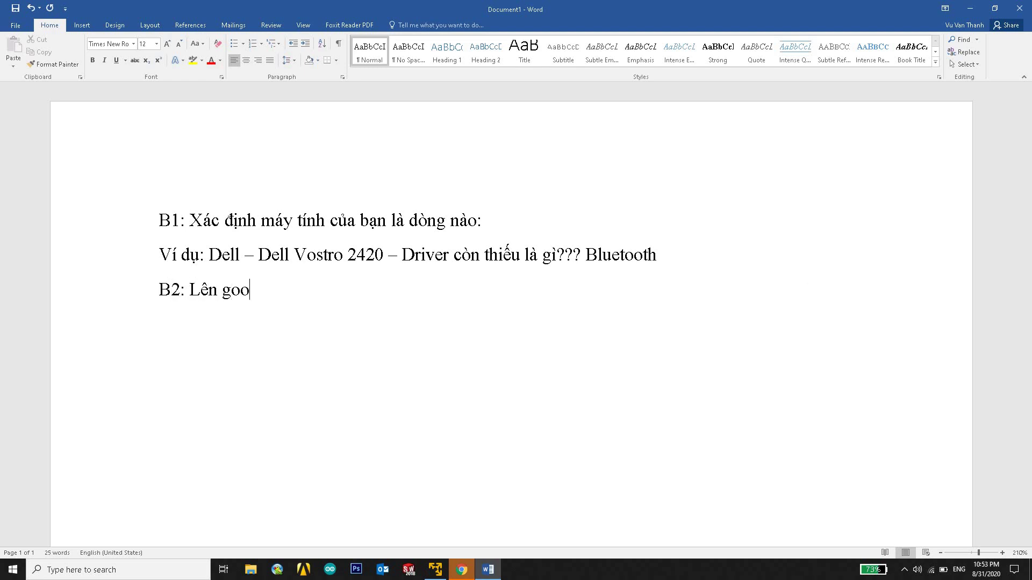
pyautogui.press('BackSpace')
pyautogui.write('gle và tra driver của m')
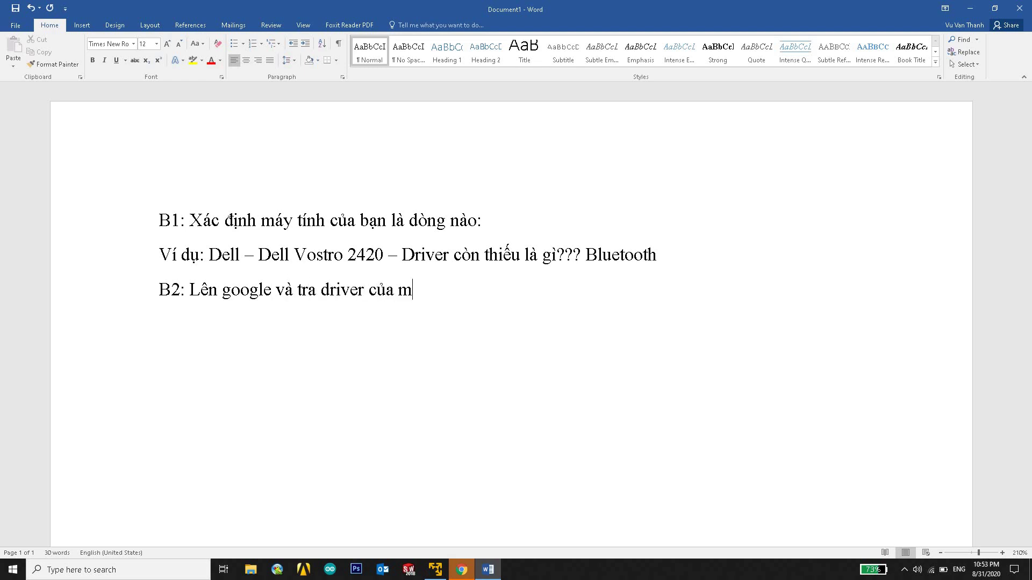
pyautogui.write('áy tinh bạn có')
# Insert a line break after the B2 text and write "B3: Cài đặt driver trên máy tính của bạn"
pyautogui.hotkey('shift', 'Return')
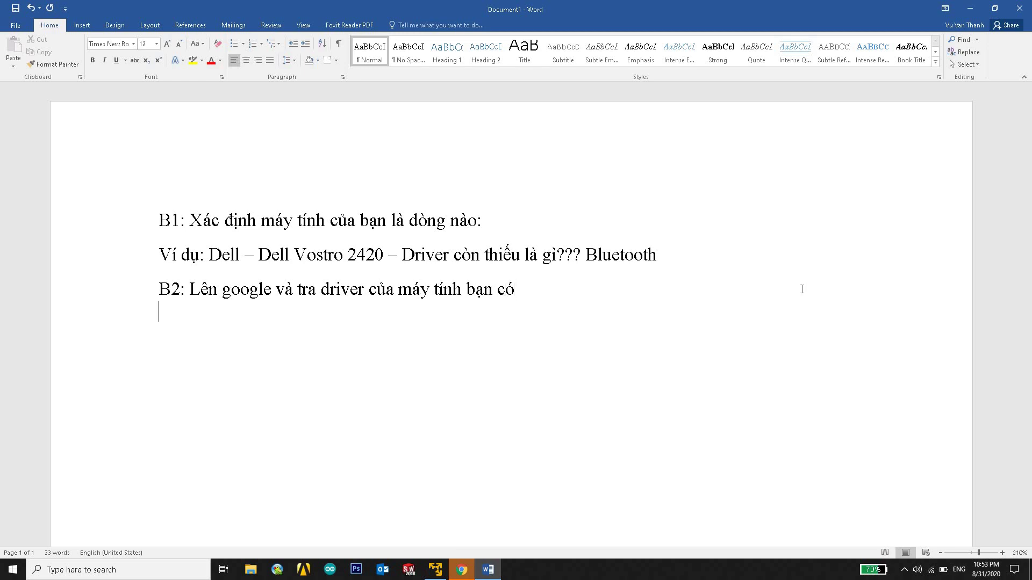
pyautogui.write('B3: Tải')
pyautogui.press('BackSpace')
pyautogui.press('BackSpace')
pyautogui.press('BackSpace')
pyautogui.write('Cài đăt drive')
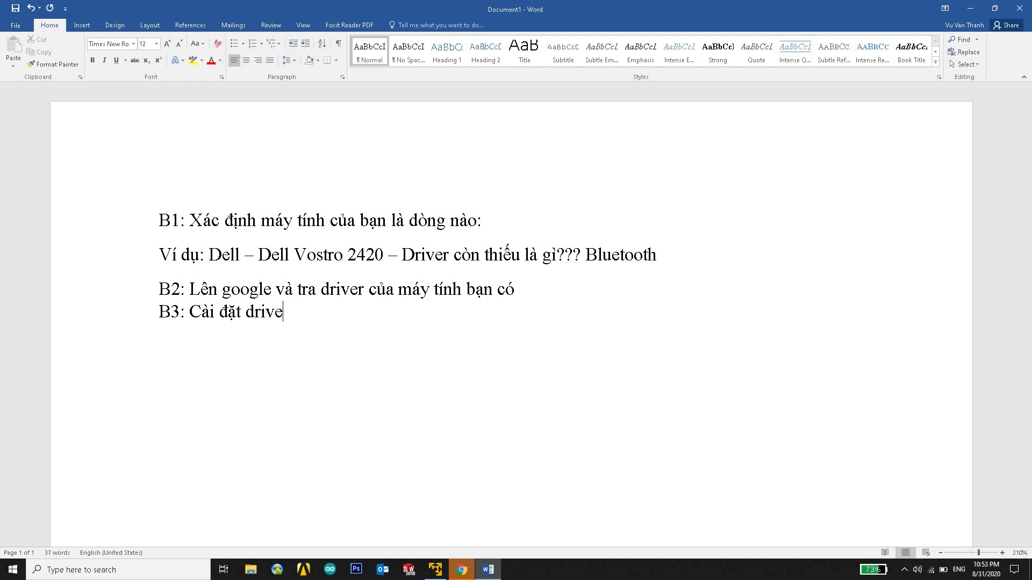
pyautogui.write('r trên máy tính cu')
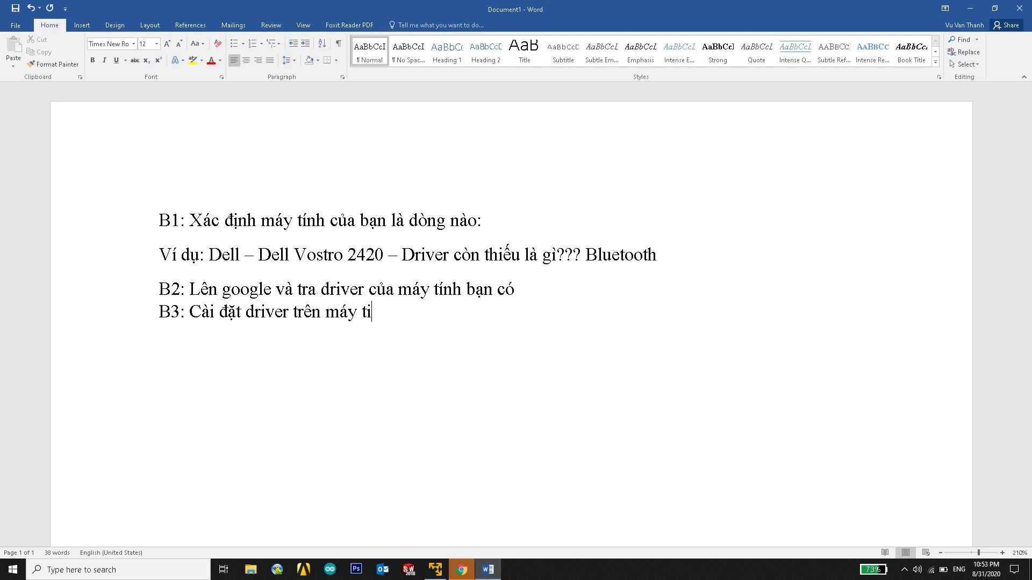
pyautogui.write('ả ban')
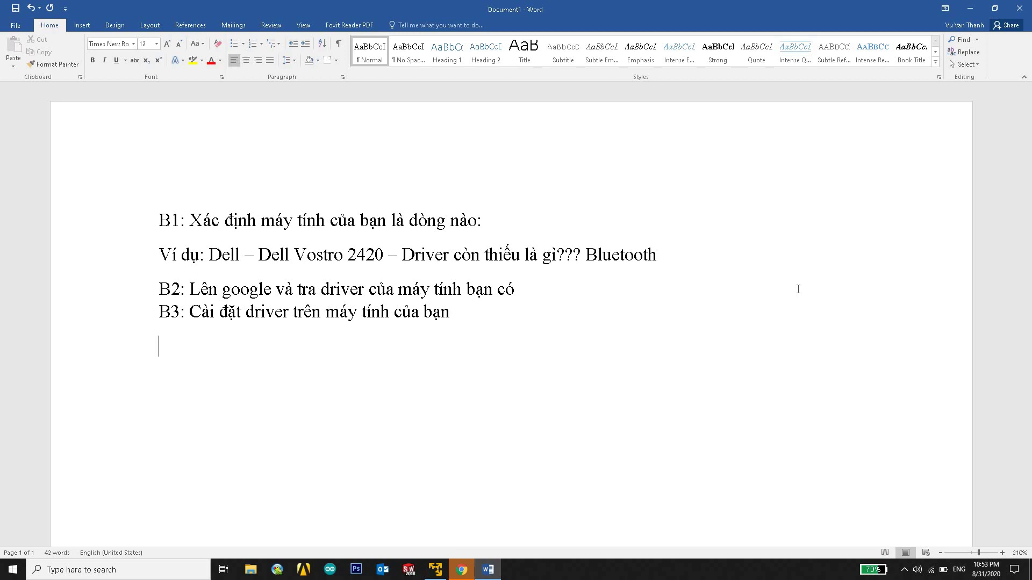
# Write "B4: Restart lại máy tính." as the fourth instruction and start an empty paragraph below it
pyautogui.write('B4')
pyautogui.write(': Ré')
pyautogui.write('tart lại máy tính')
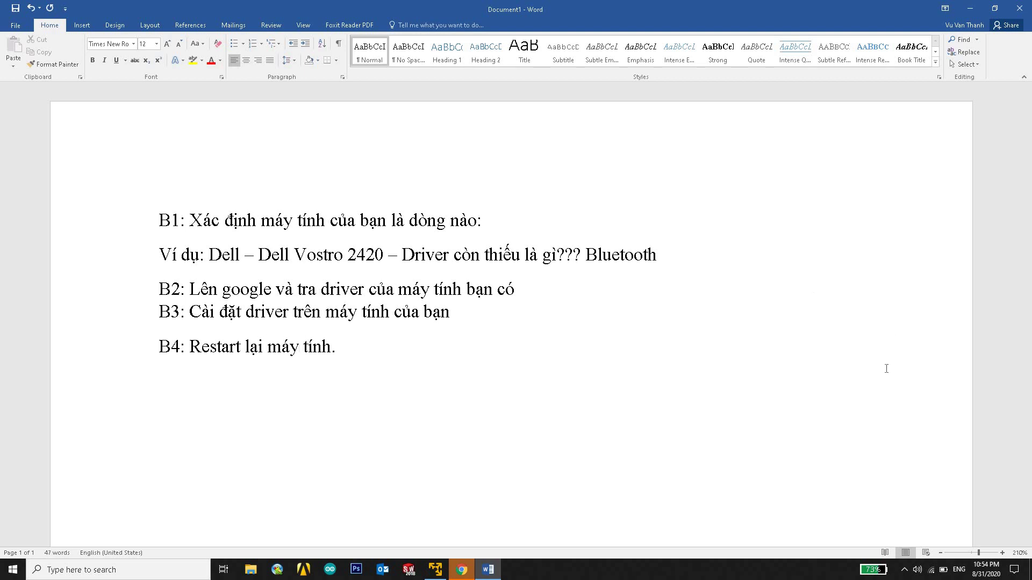
pyautogui.write('.')
pyautogui.press('Return')
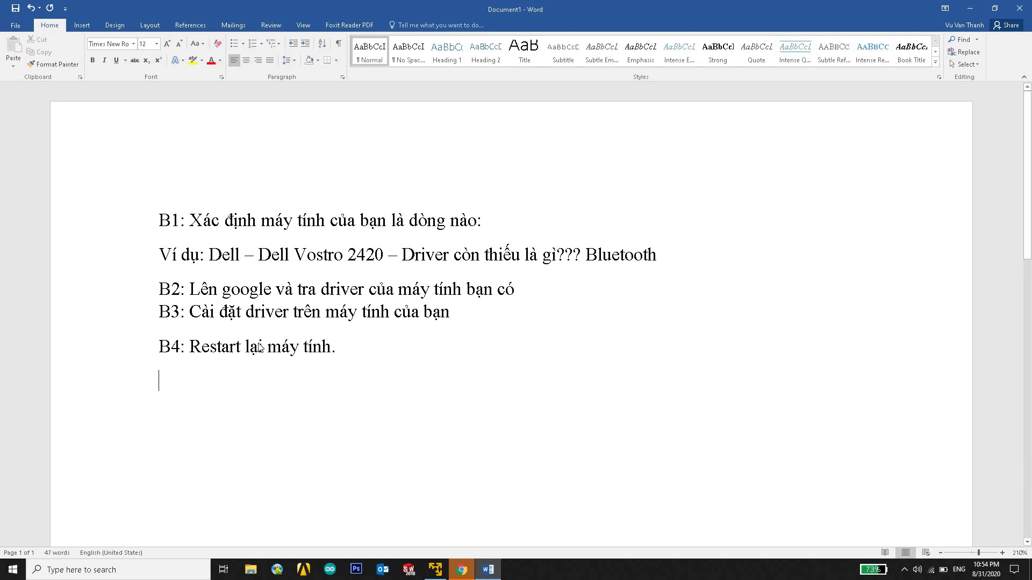
pyautogui.moveTo(336, 349); pyautogui.dragTo(189, 350)
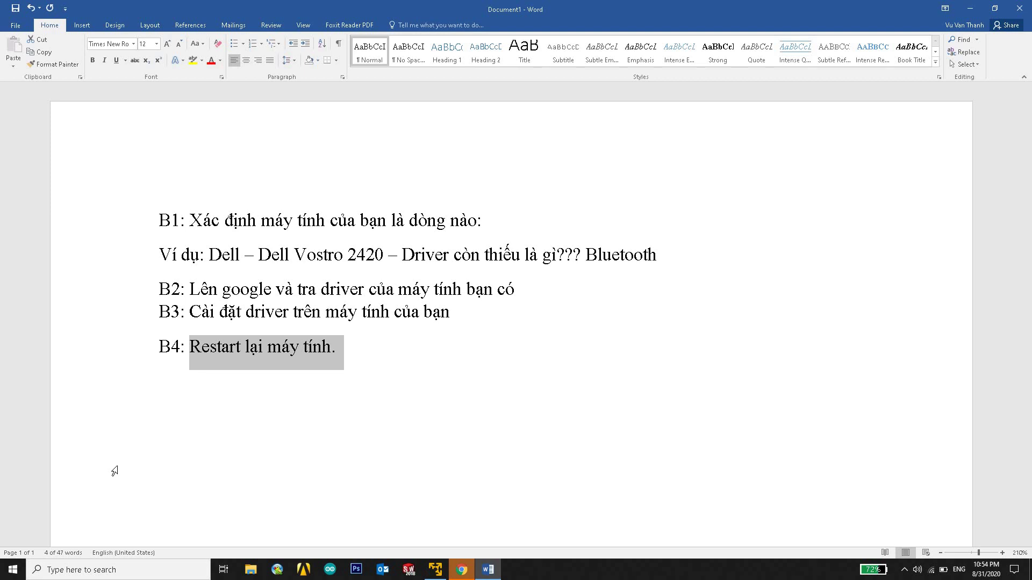
pyautogui.click(345, 353)
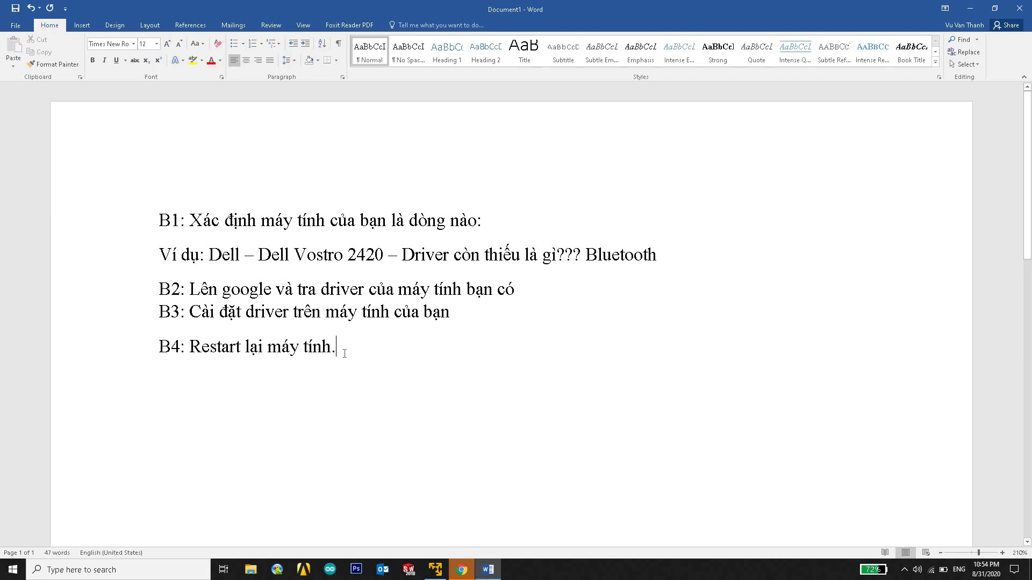
pyautogui.keyDown('shift'); pyautogui.click(214, 355); pyautogui.keyUp('shift')
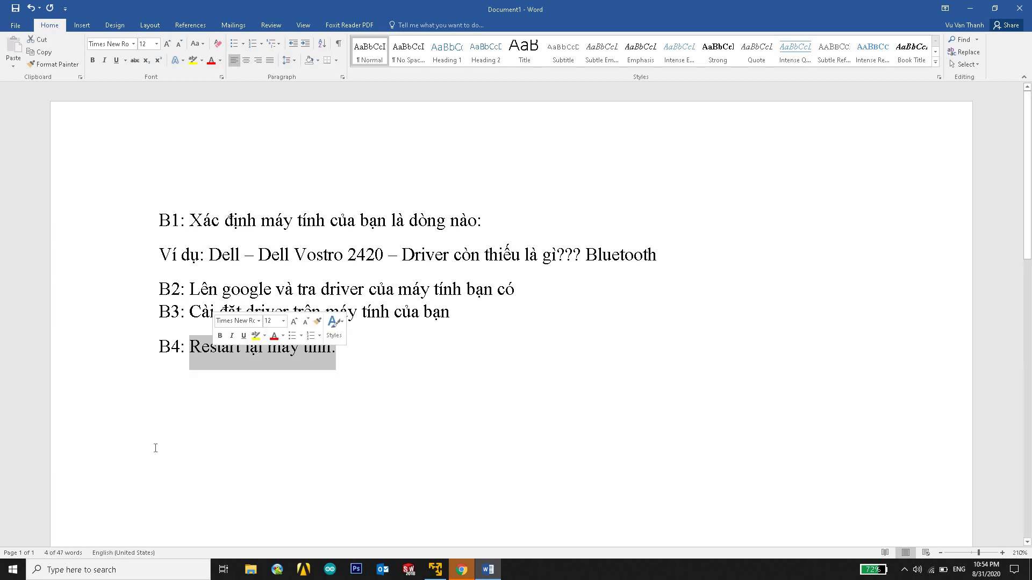
pyautogui.click(35, 549)
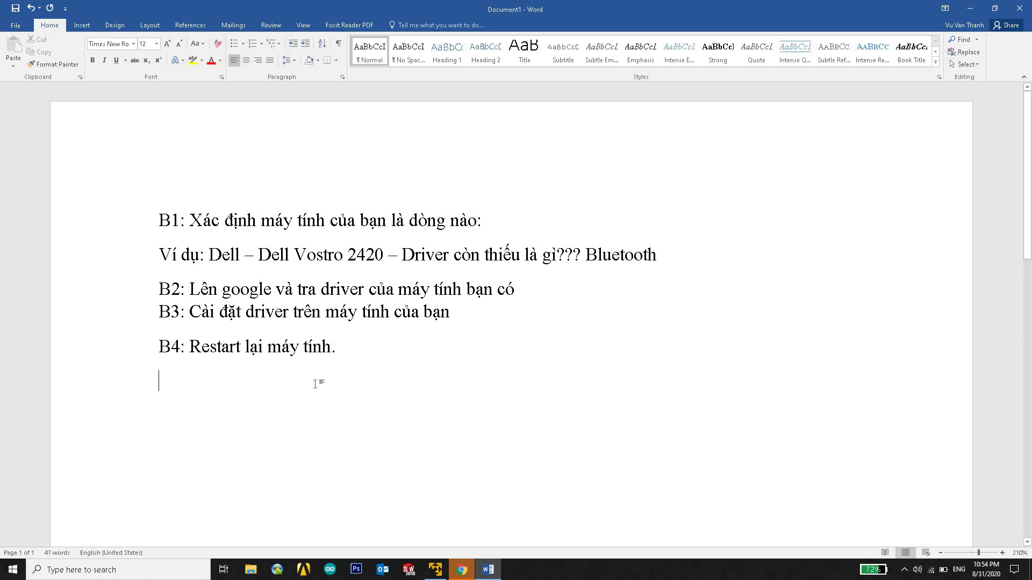
# Switch to the Windows 7 virtual machine in VMware and look at the Restart option among its shutdown choices
pyautogui.click(436, 570)
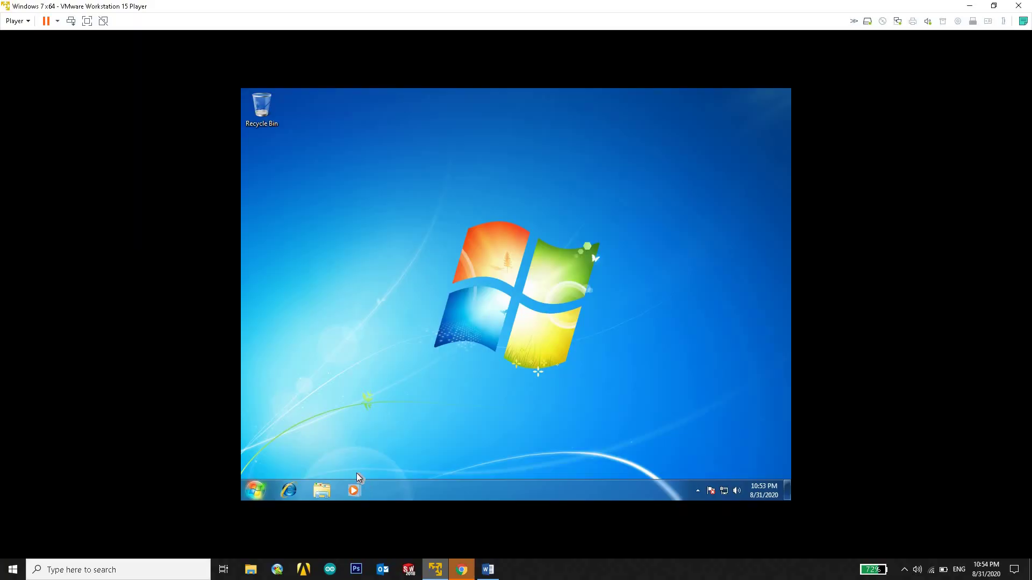
pyautogui.click(255, 491)
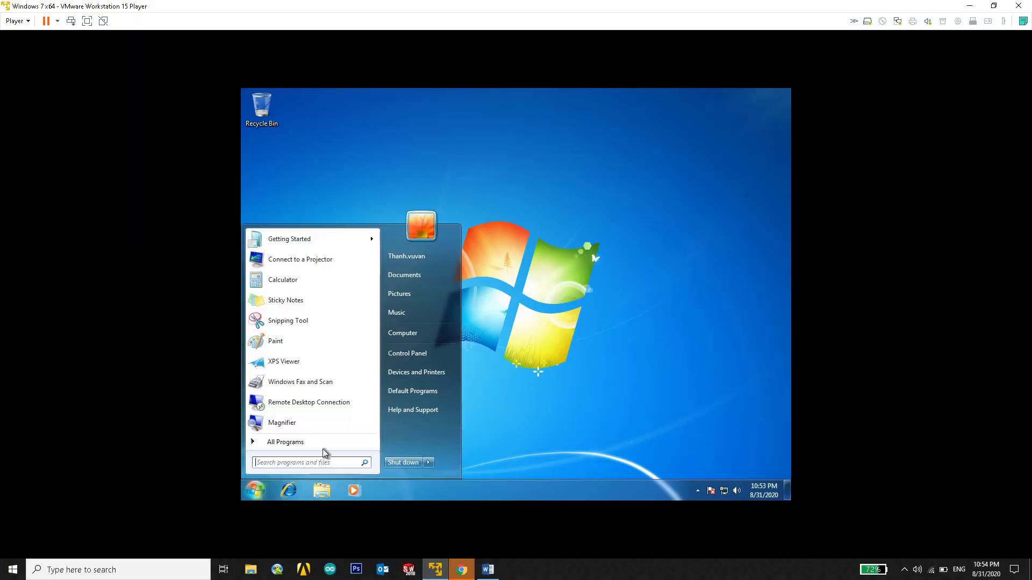
pyautogui.click(429, 464)
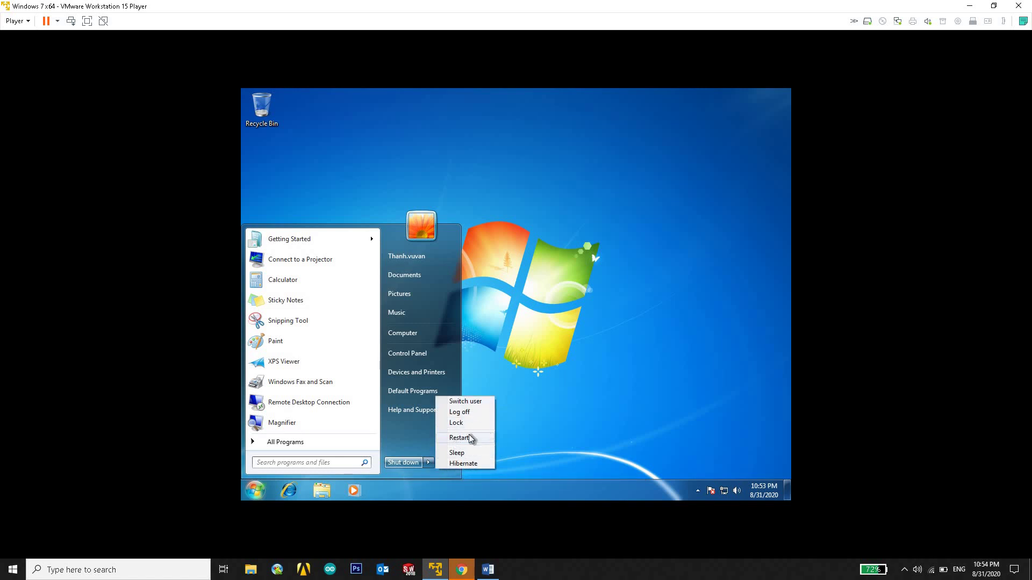
pyautogui.click(554, 440)
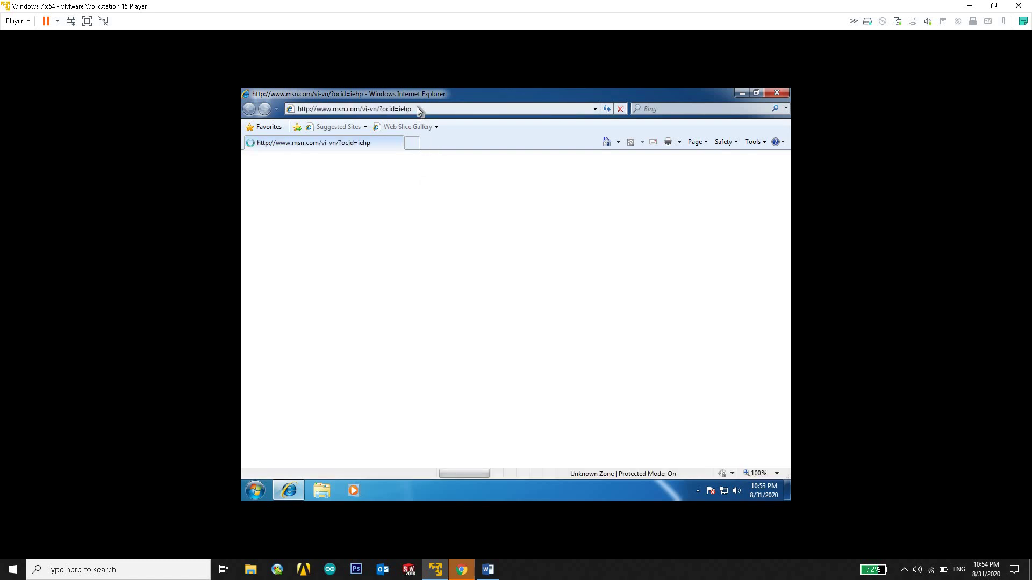
# Start entering a web address with "go" in the virtual machine's Internet Explorer and postpone the browser's welcome setup
pyautogui.click(417, 108)
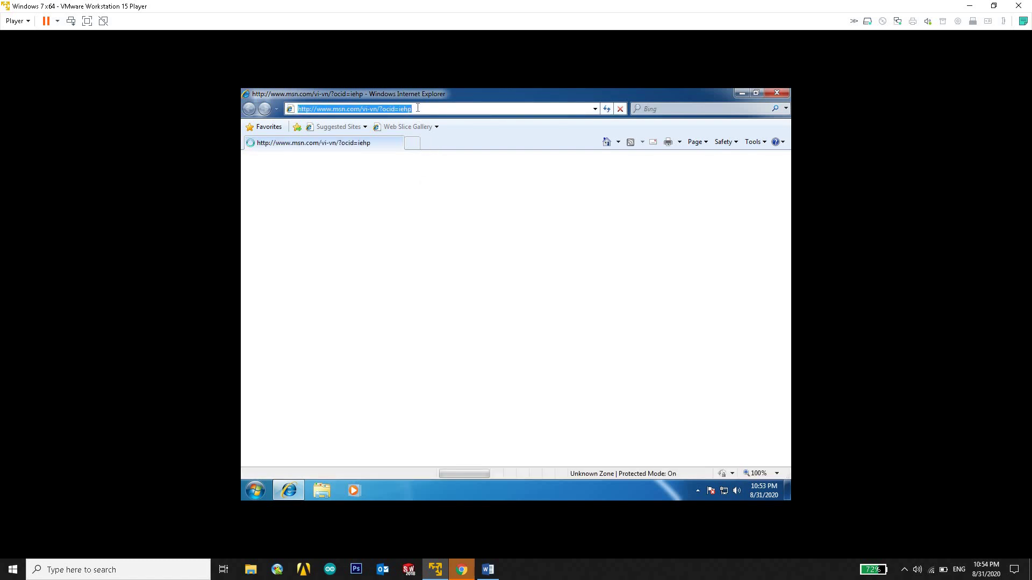
pyautogui.write('go')
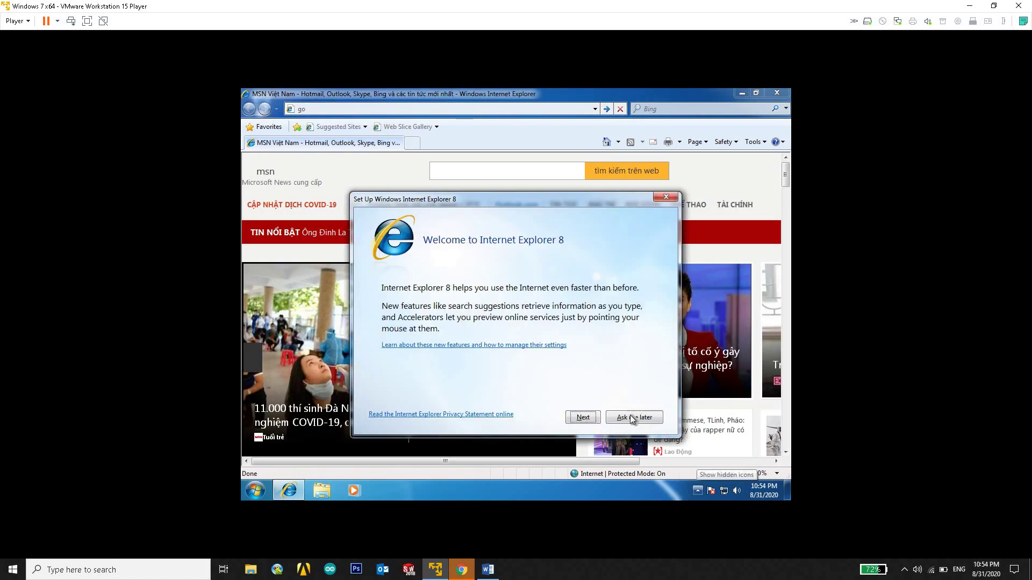
pyautogui.click(630, 423)
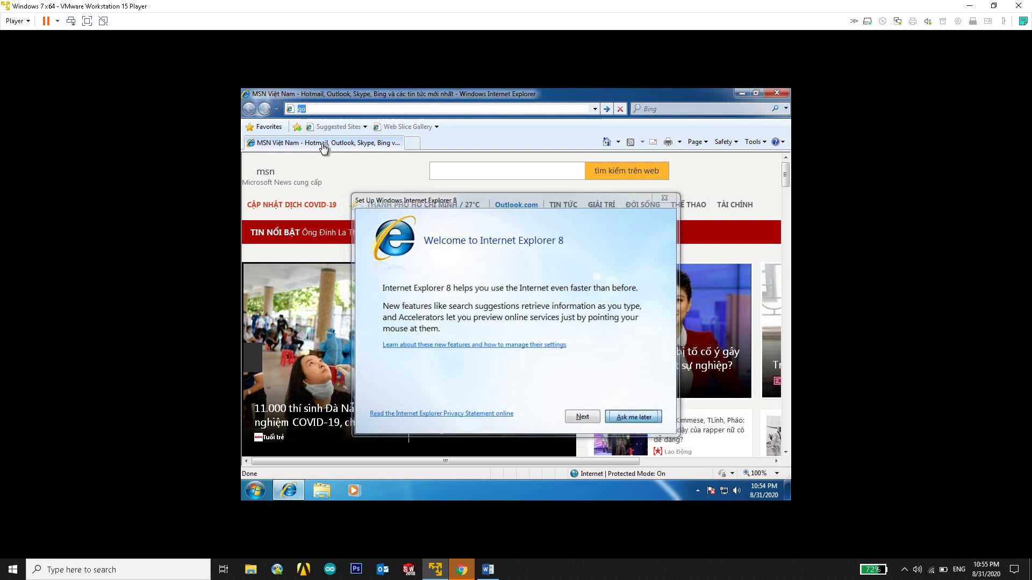
# Switch to Chrome and replace the Google query with "tải driver bluetooth win 7 64 bit cho dell vostrol 2420"
pyautogui.click(462, 570)
pyautogui.click(215, 80)
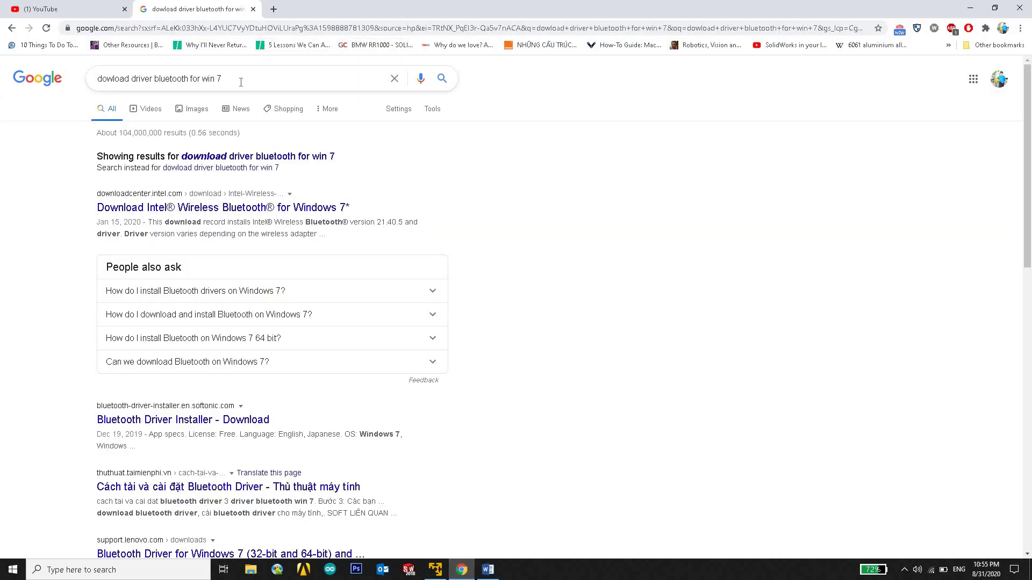
pyautogui.hotkey('ctrl', 'a')
pyautogui.write('tải')
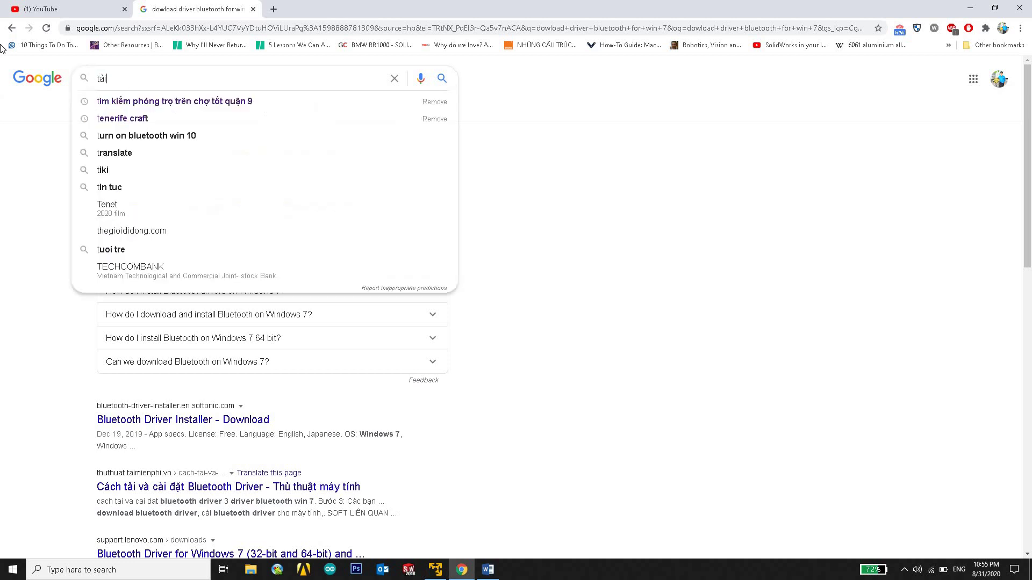
pyautogui.write(' driver')
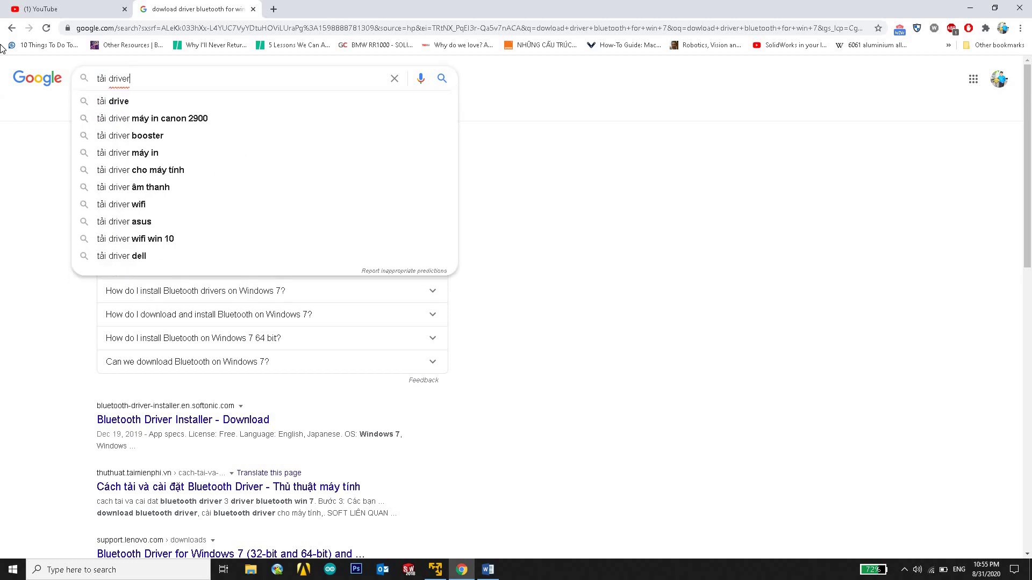
pyautogui.write(' bluetoo')
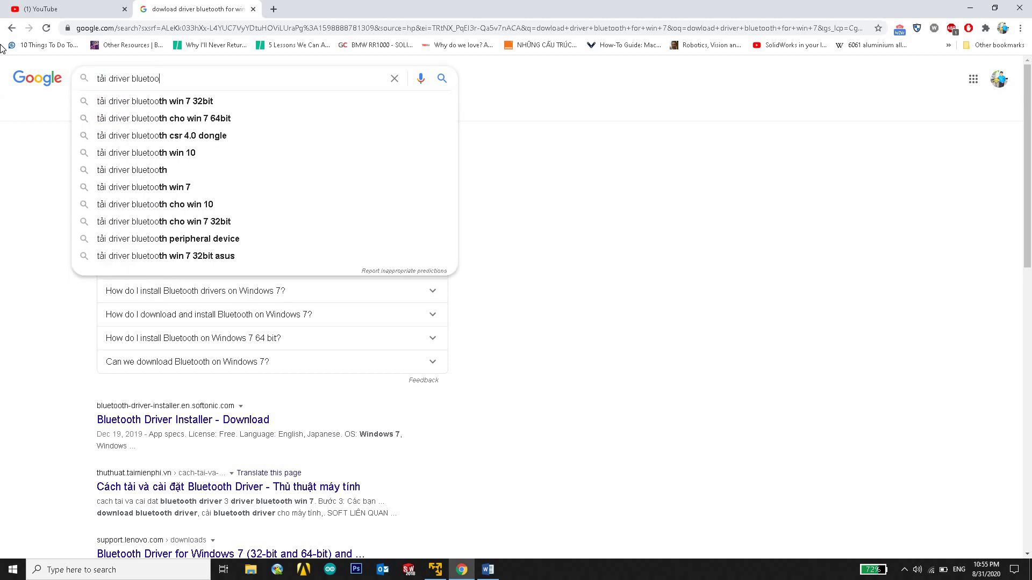
pyautogui.write('th cho')
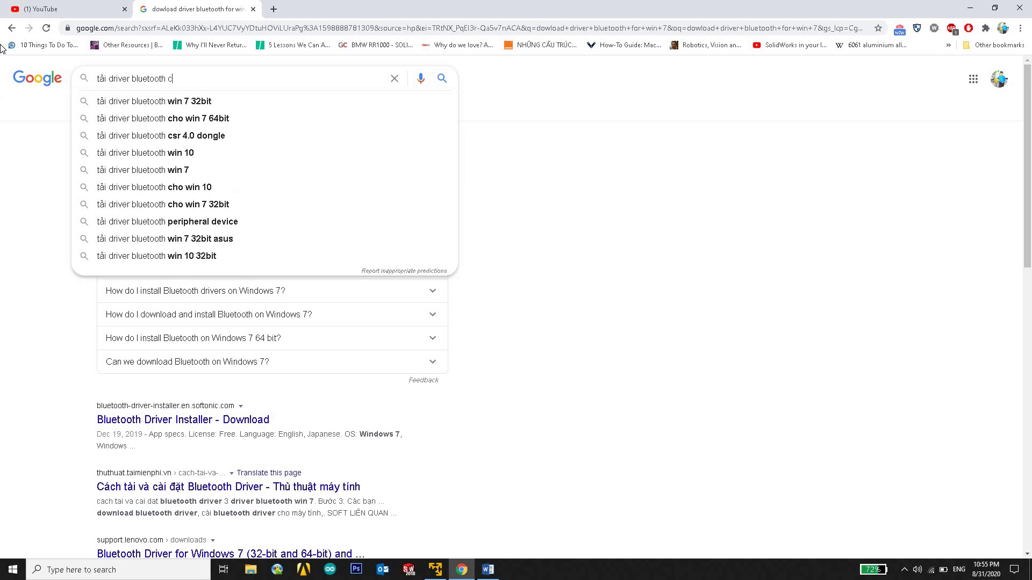
pyautogui.press('BackSpace')
pyautogui.press('BackSpace')
pyautogui.press('BackSpace')
pyautogui.write('win ')
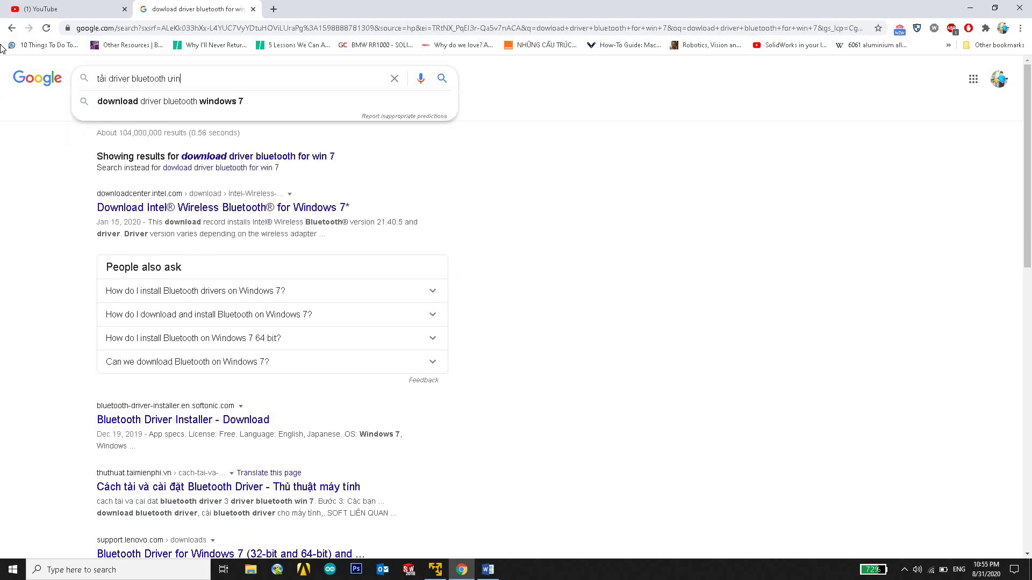
pyautogui.write('7 6')
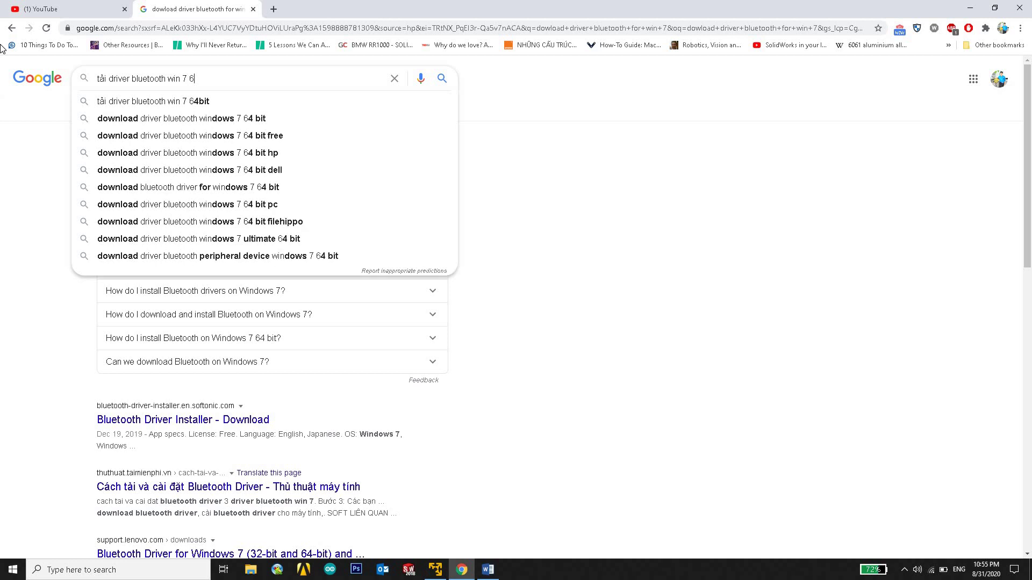
pyautogui.write('4 b')
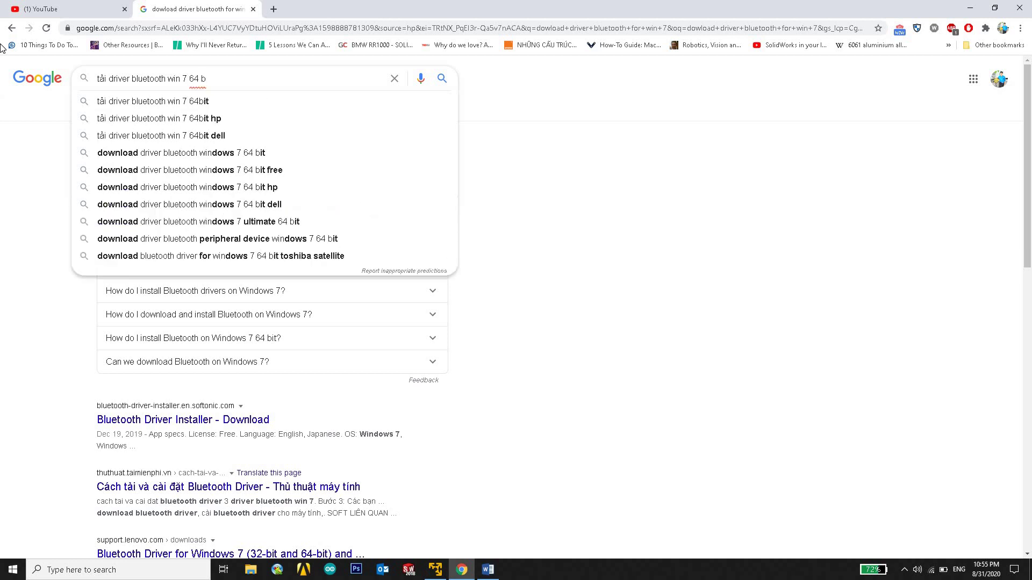
pyautogui.write('it cho del')
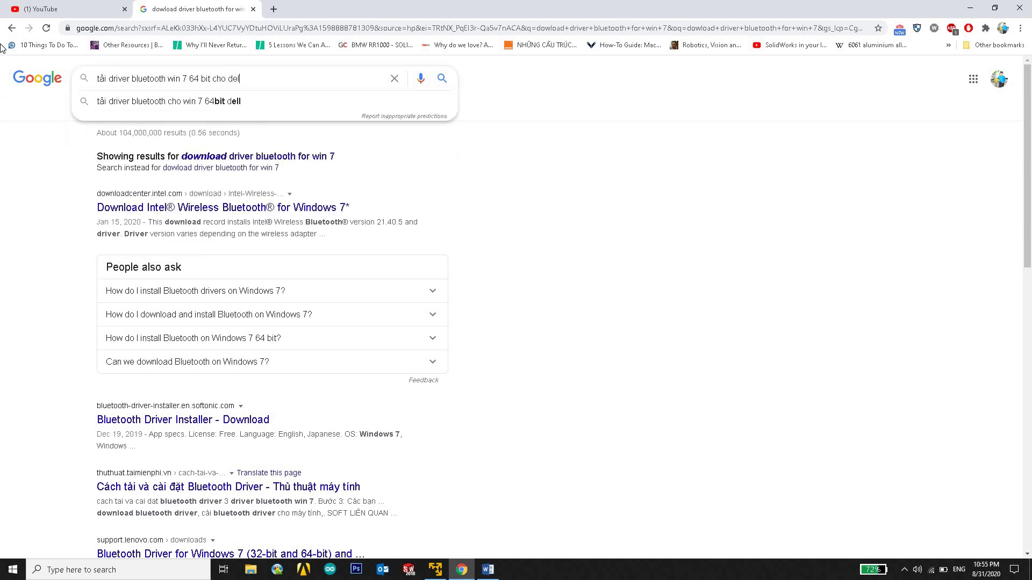
pyautogui.write('l vớ')
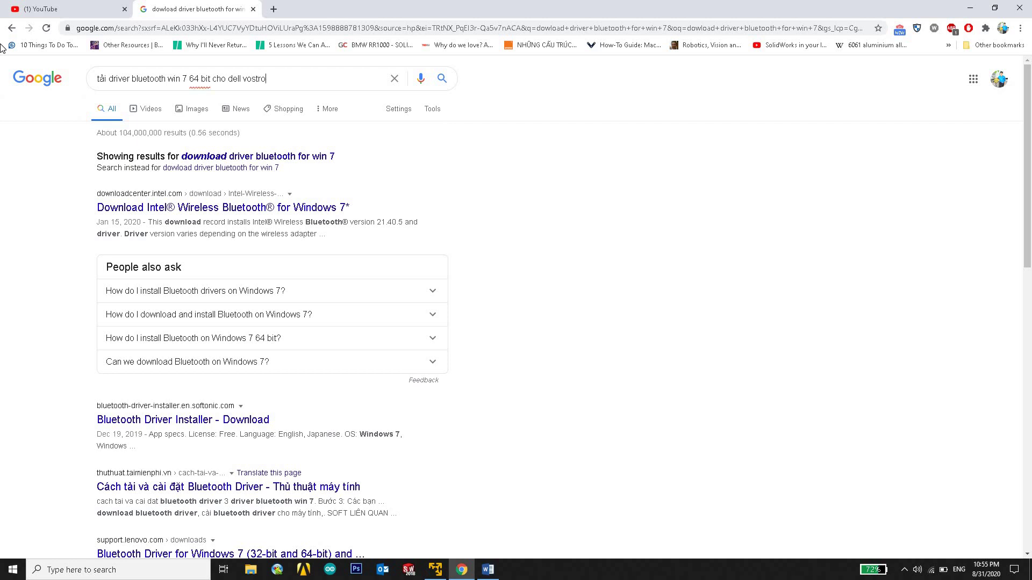
pyautogui.write('trol 2420')
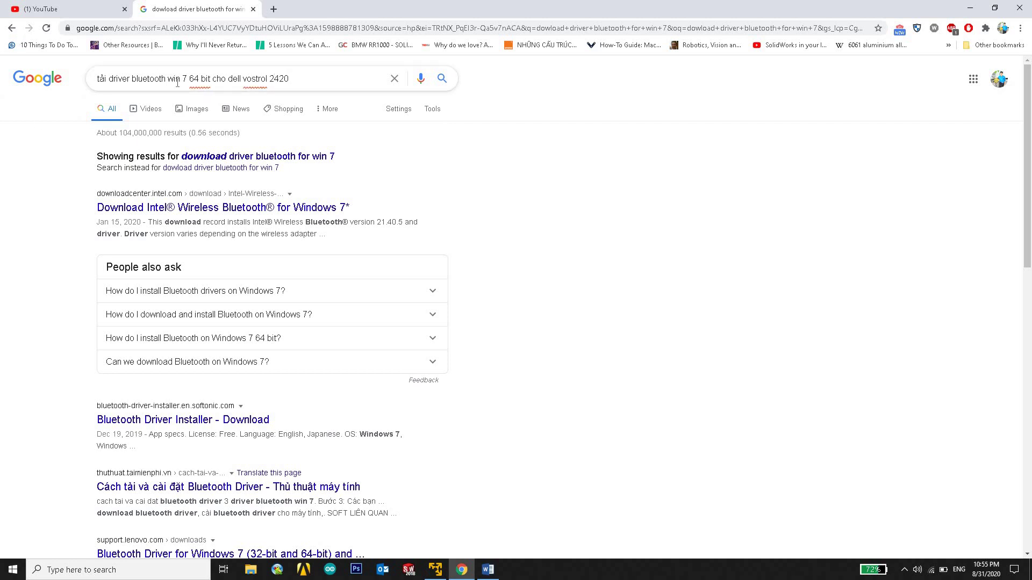
# Highlight the part of the Google query after "win", and single out the words "64 bit"
pyautogui.hotkey('ctrl', 'shift', 'Left')
pyautogui.hotkey('ctrl', 'shift', 'Left')
pyautogui.hotkey('ctrl', 'shift', 'Left')
pyautogui.hotkey('ctrl', 'shift', 'Left')
pyautogui.hotkey('ctrl', 'shift', 'Left')
pyautogui.hotkey('ctrl', 'shift', 'Left')
pyautogui.hotkey('ctrl', 'shift', 'Left')
pyautogui.hotkey('ctrl', 'shift', 'Left')
pyautogui.hotkey('ctrl', 'shift', 'Left')
pyautogui.hotkey('ctrl', 'shift', 'Left')
pyautogui.hotkey('ctrl', 'shift', 'Left')
pyautogui.hotkey('ctrl', 'shift', 'Right')
pyautogui.hotkey('ctrl', 'shift', 'Right')
pyautogui.hotkey('ctrl', 'shift', 'Right')
pyautogui.hotkey('ctrl', 'shift', 'Right')
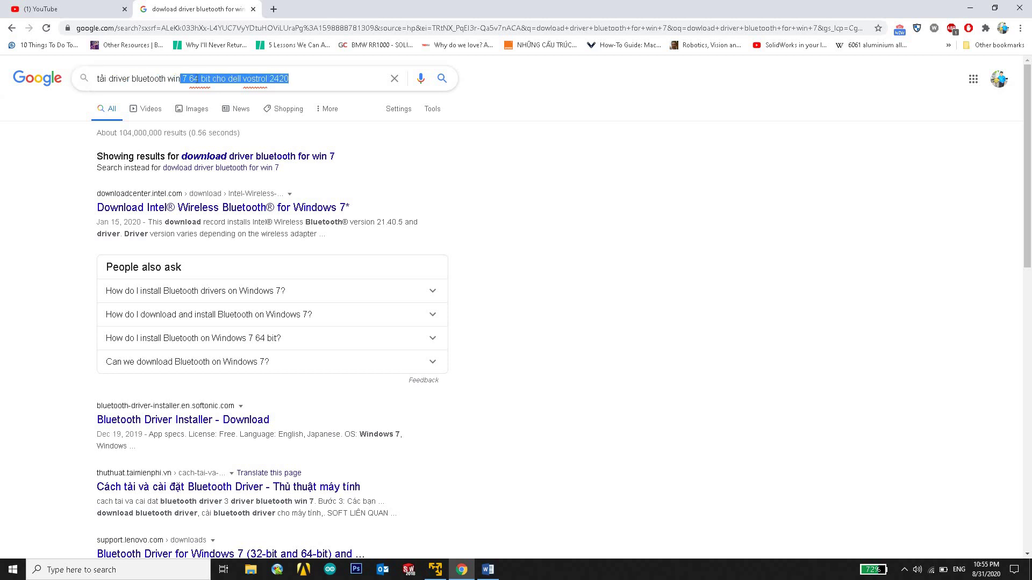
pyautogui.press('Left')
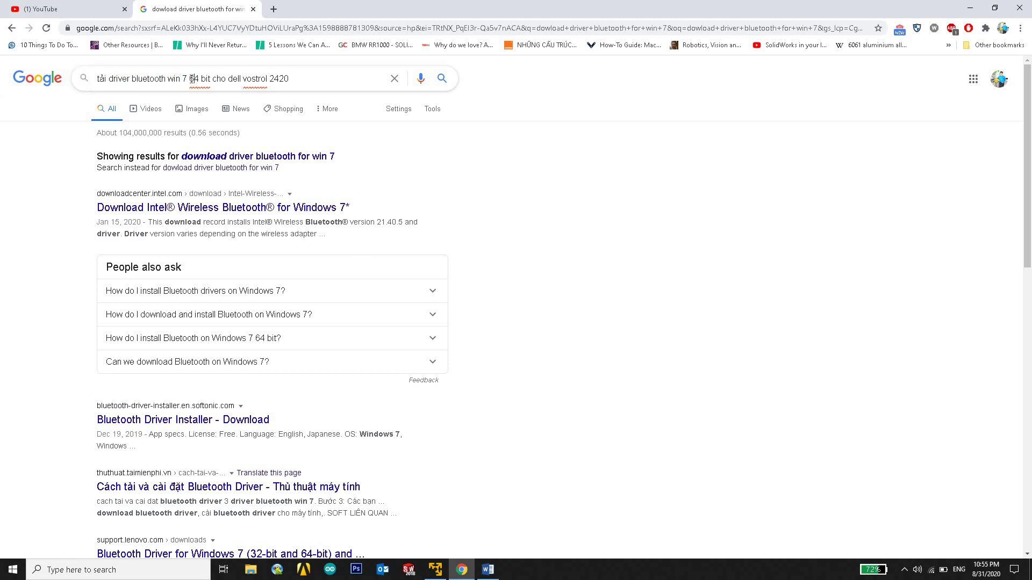
pyautogui.moveTo(189, 80); pyautogui.dragTo(213, 79)
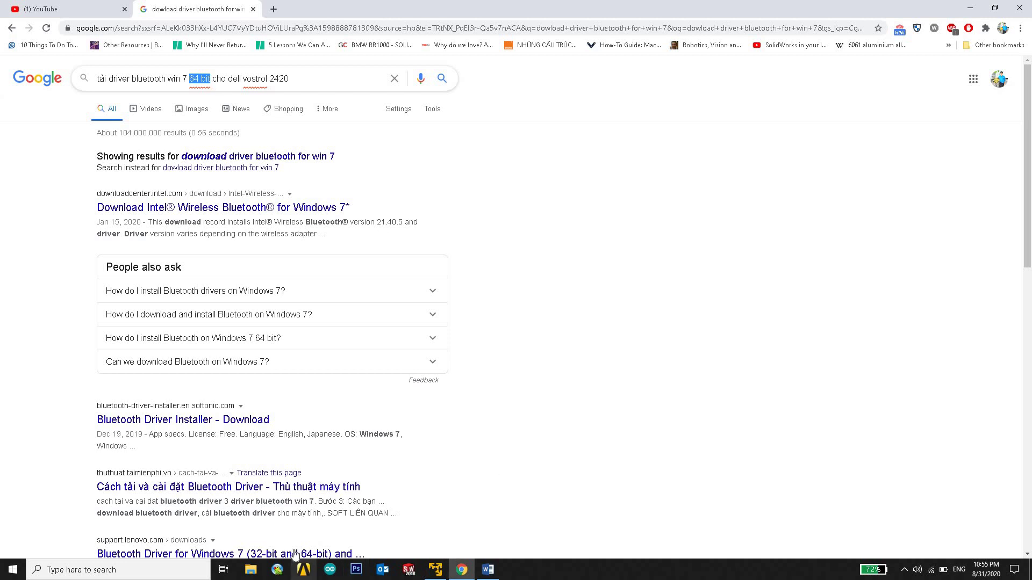
# Switch back to the Windows 7 virtual machine in VMware and open the system properties of Computer
pyautogui.click(436, 571)
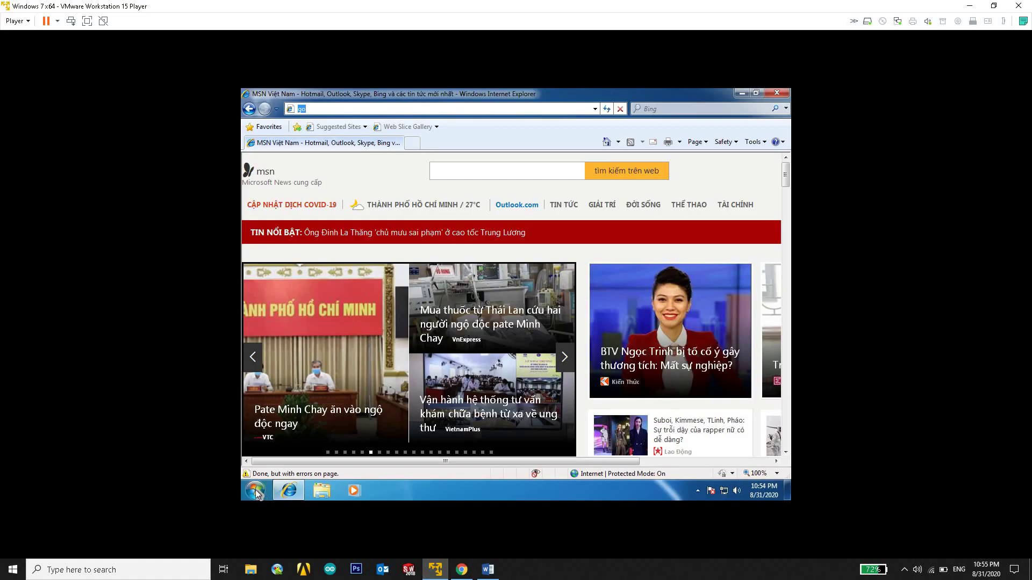
pyautogui.click(255, 491)
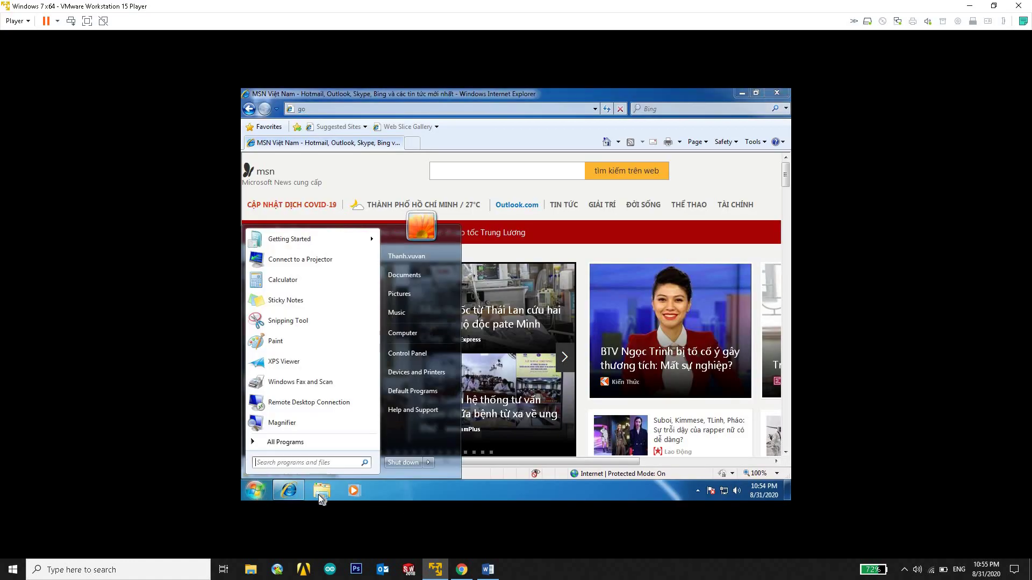
pyautogui.click(320, 494)
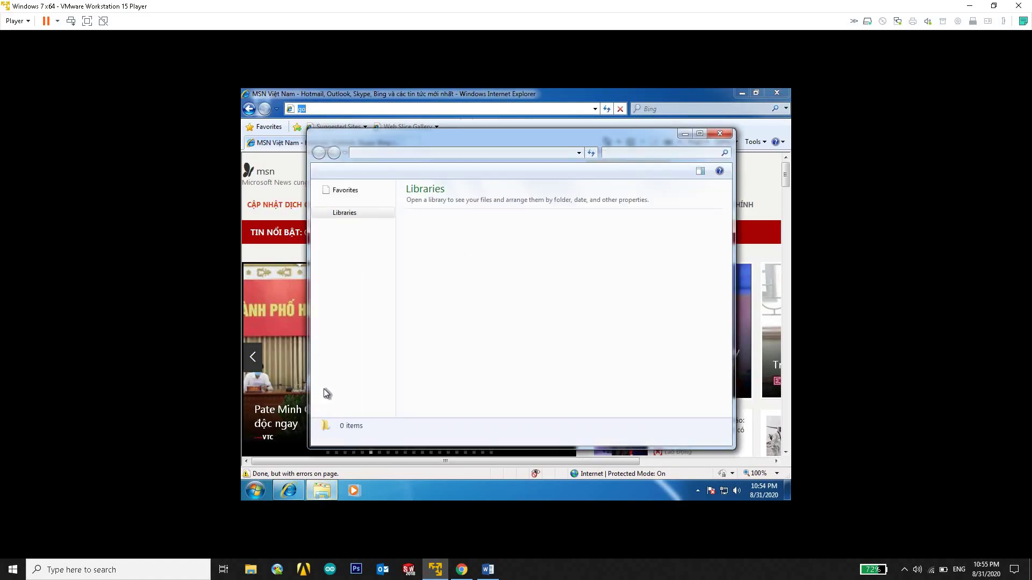
pyautogui.click(344, 303)
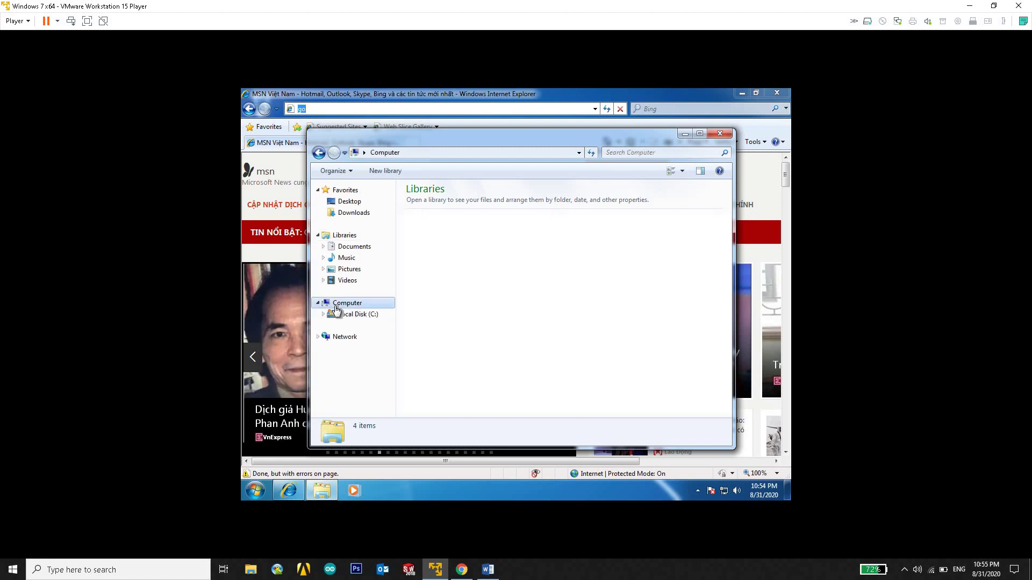
pyautogui.rightClick(335, 302)
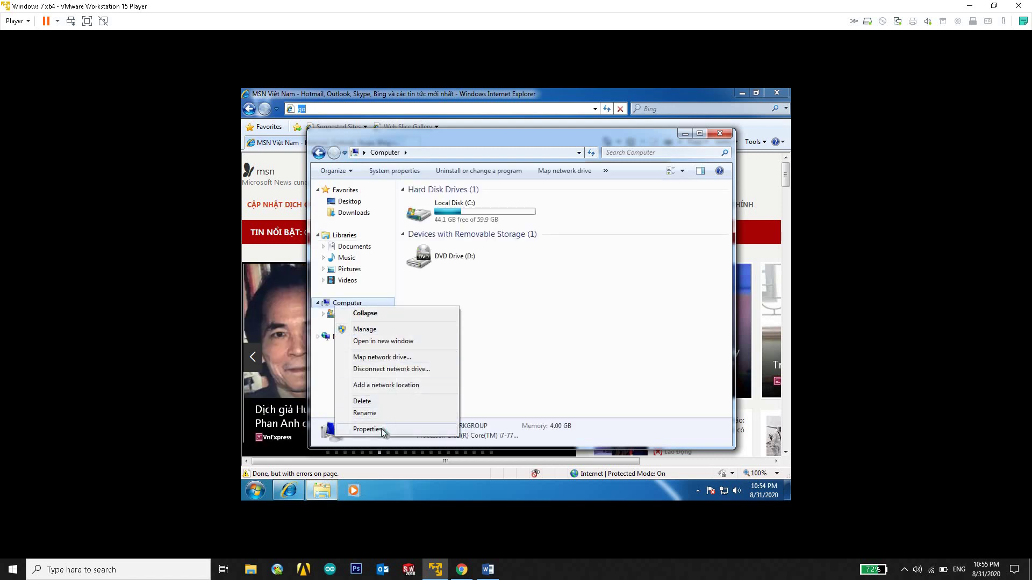
pyautogui.click(385, 431)
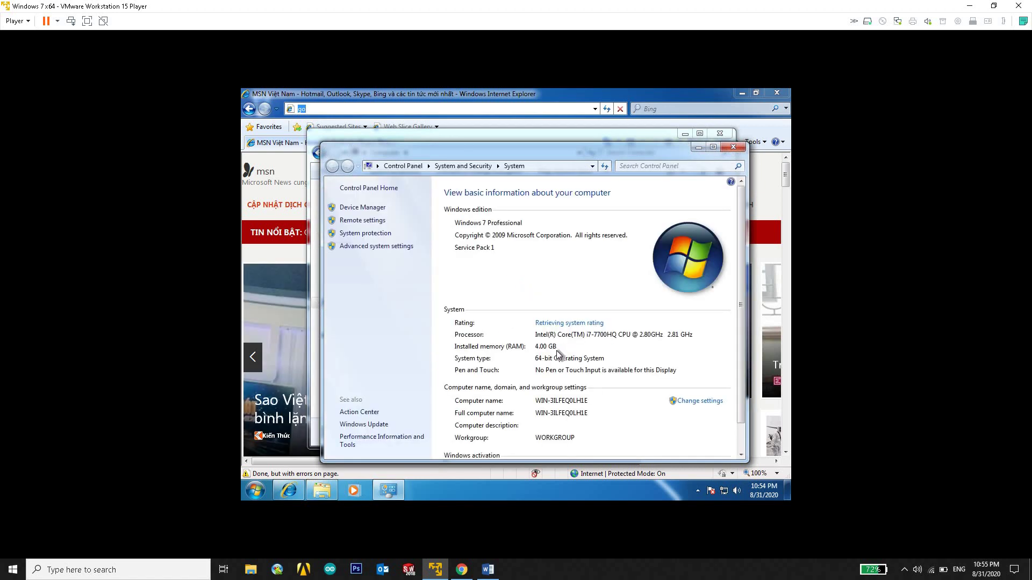
# Examine the Windows edition, processor, memory and system type in the system information, and close the System window
pyautogui.scroll(-1, 557, 351)
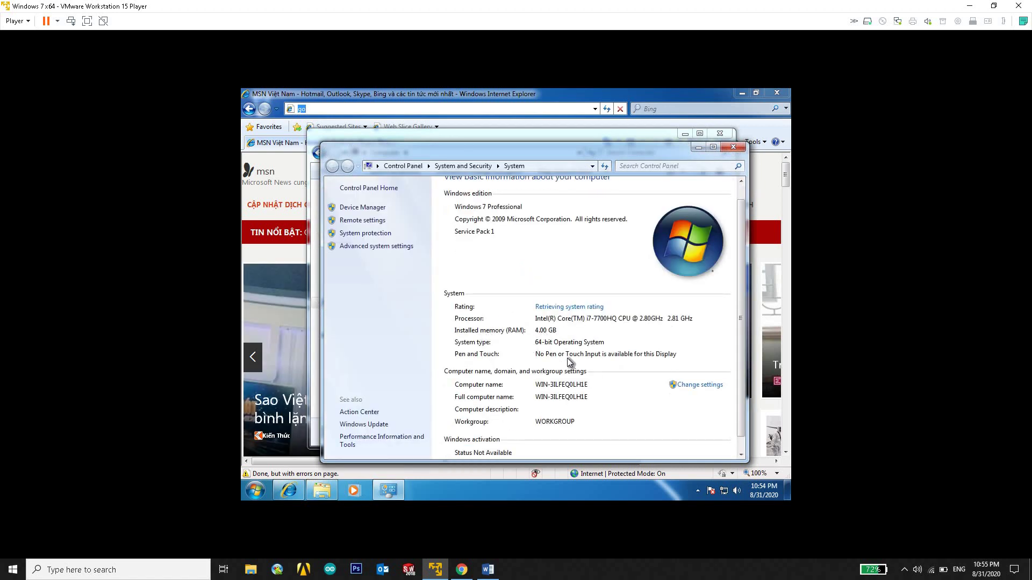
pyautogui.scroll(-1, 566, 358)
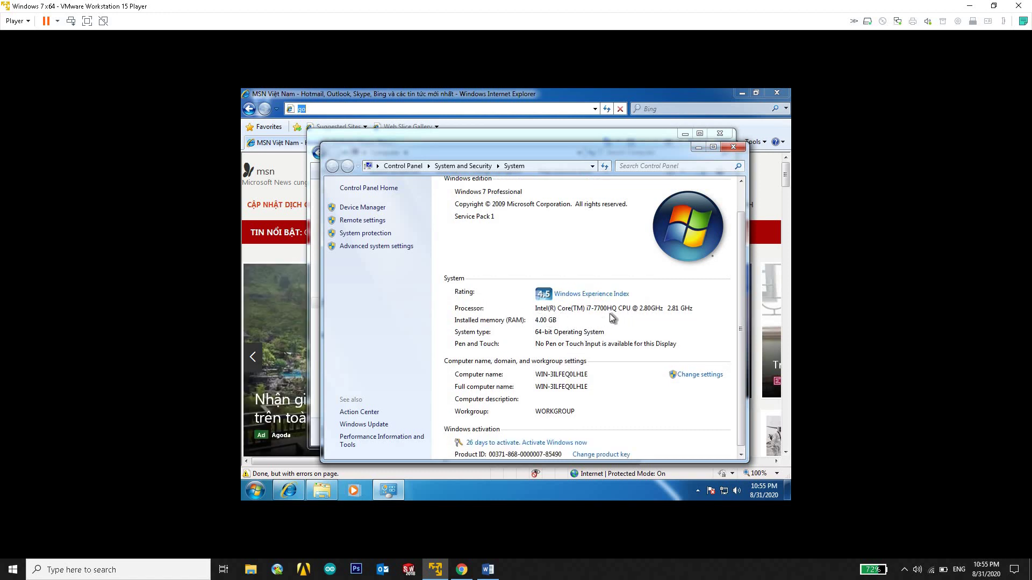
pyautogui.scroll(2, 593, 313)
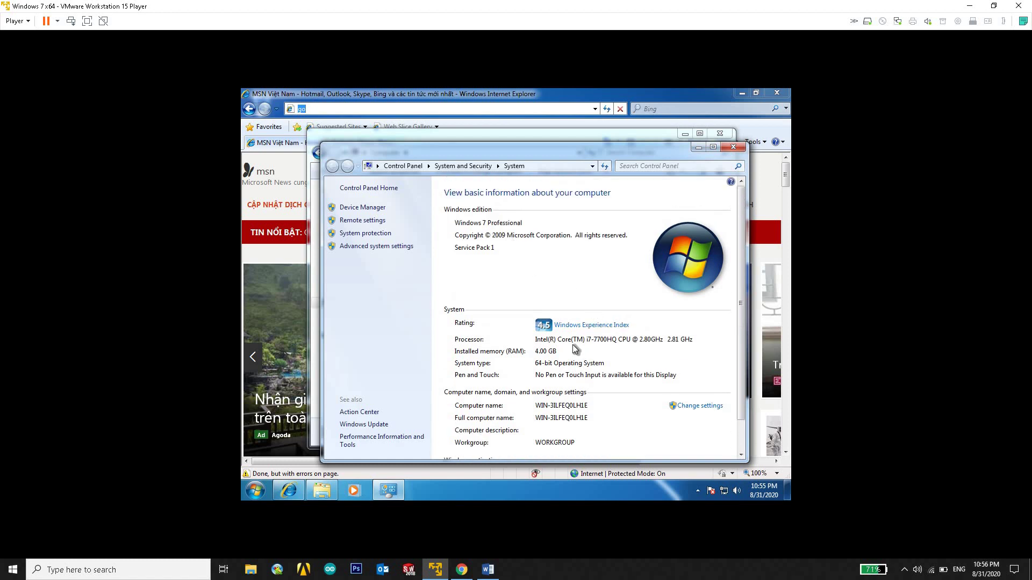
pyautogui.scroll(-2, 573, 349)
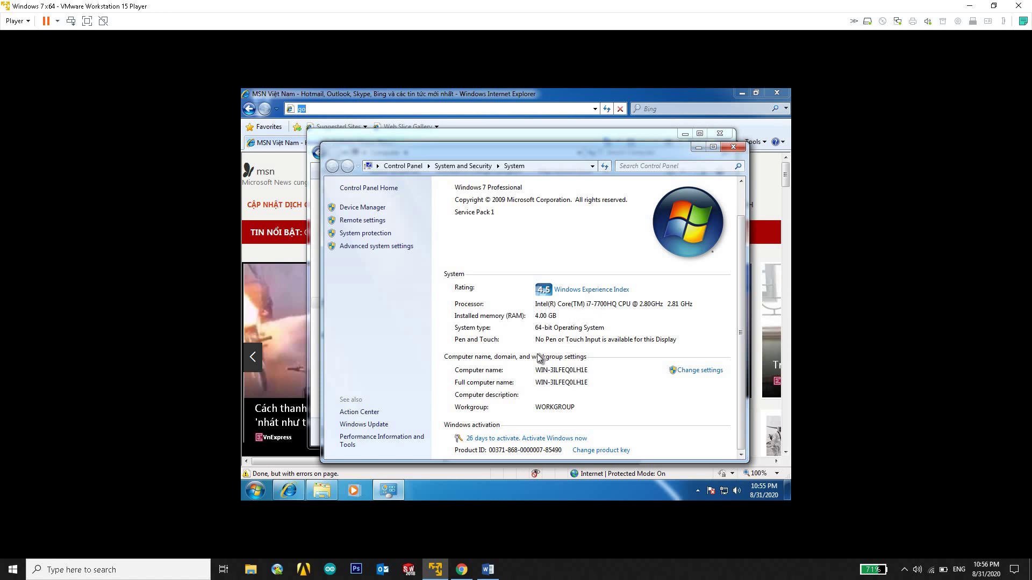
pyautogui.click(733, 147)
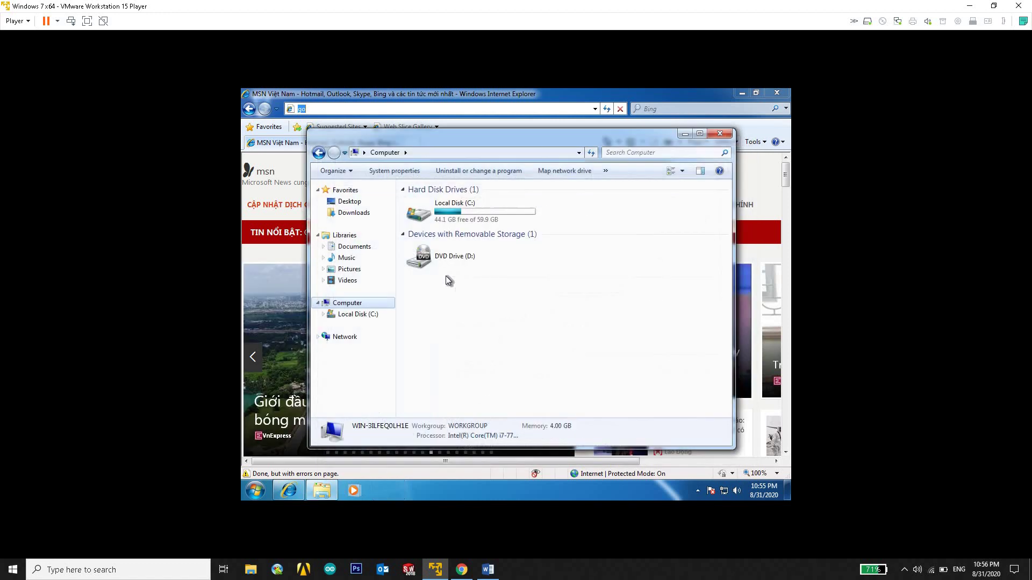
# Open Computer Management for the Windows 7 virtual machine's Computer
pyautogui.rightClick(365, 304)
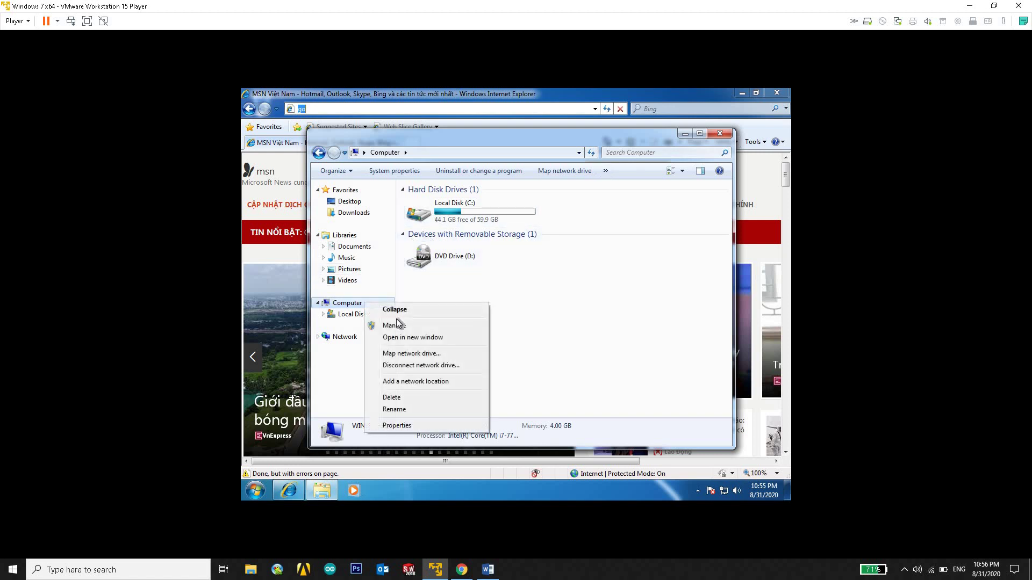
pyautogui.click(398, 326)
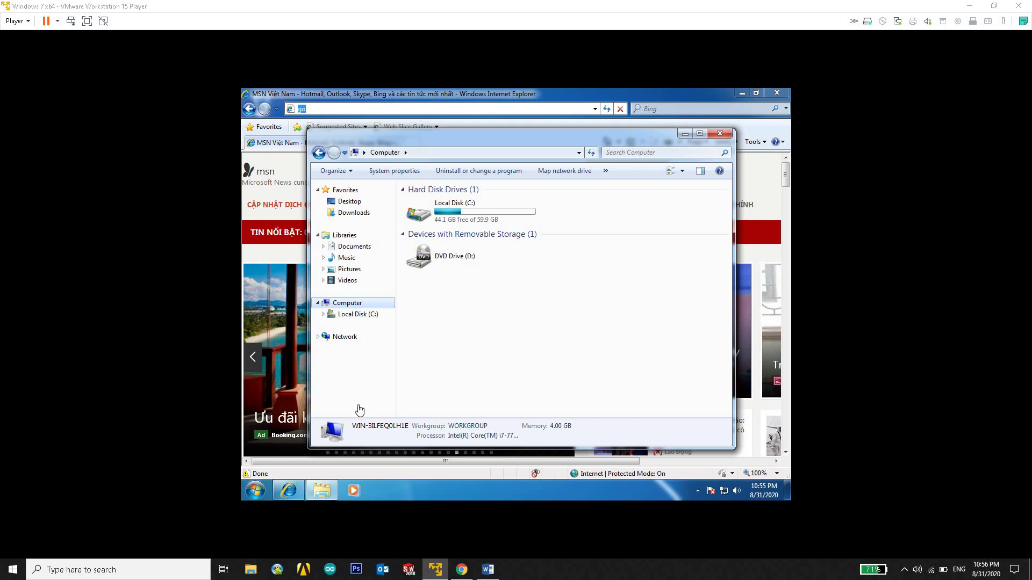
# Open File Explorer on the host machine, view Computer Management for This PC and close it again
pyautogui.press('super+e')
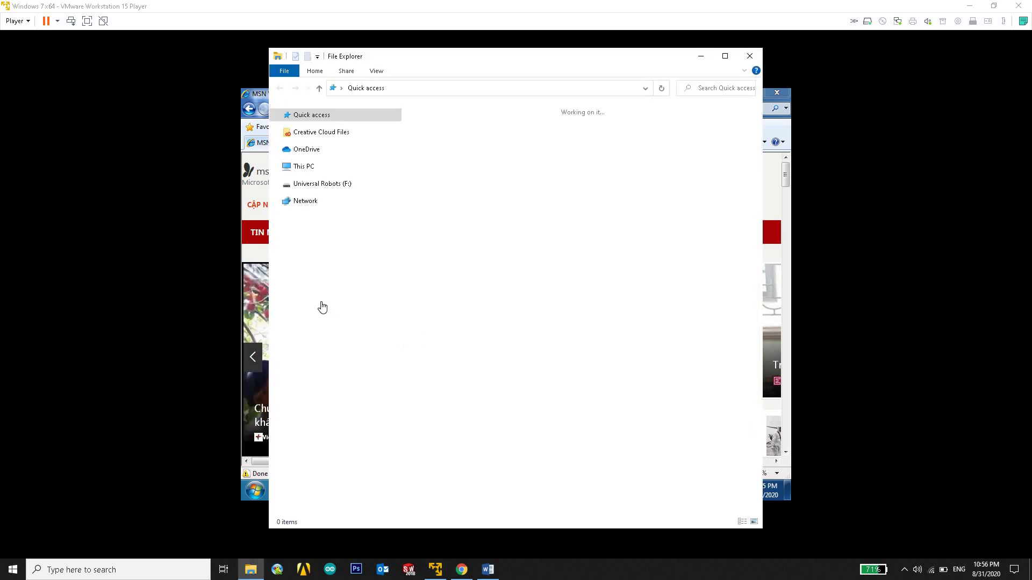
pyautogui.click(298, 336)
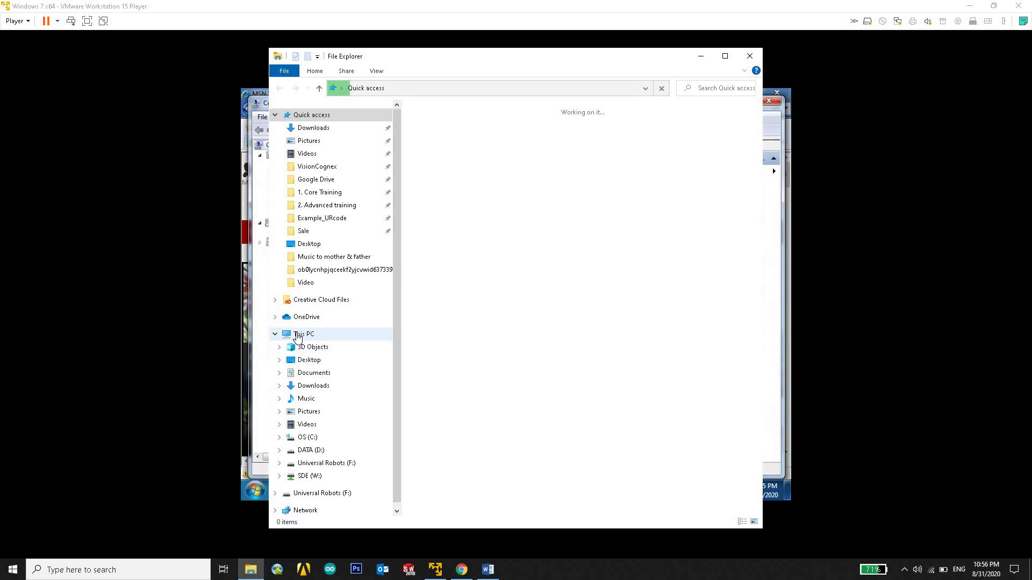
pyautogui.rightClick(298, 334)
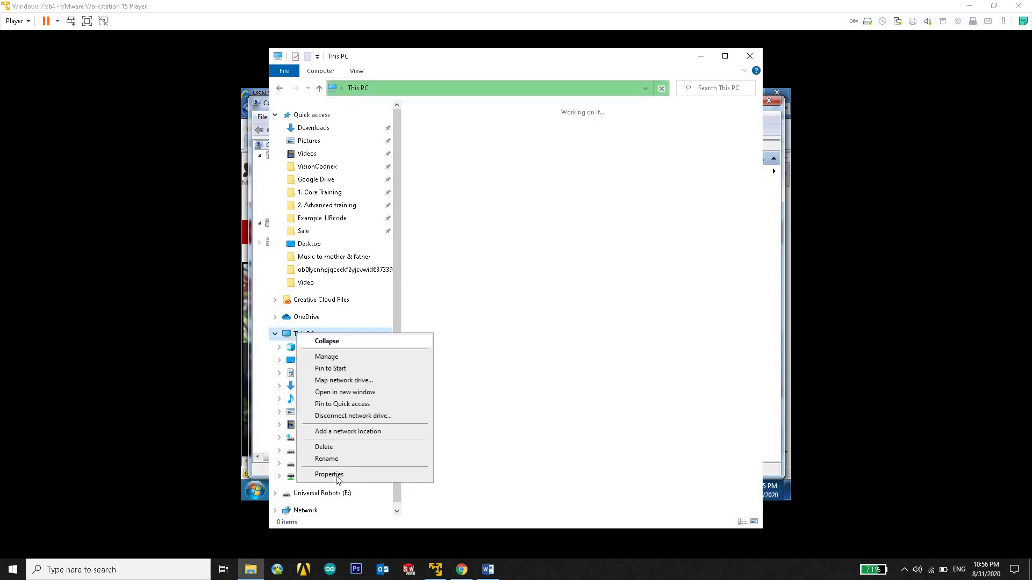
pyautogui.click(347, 358)
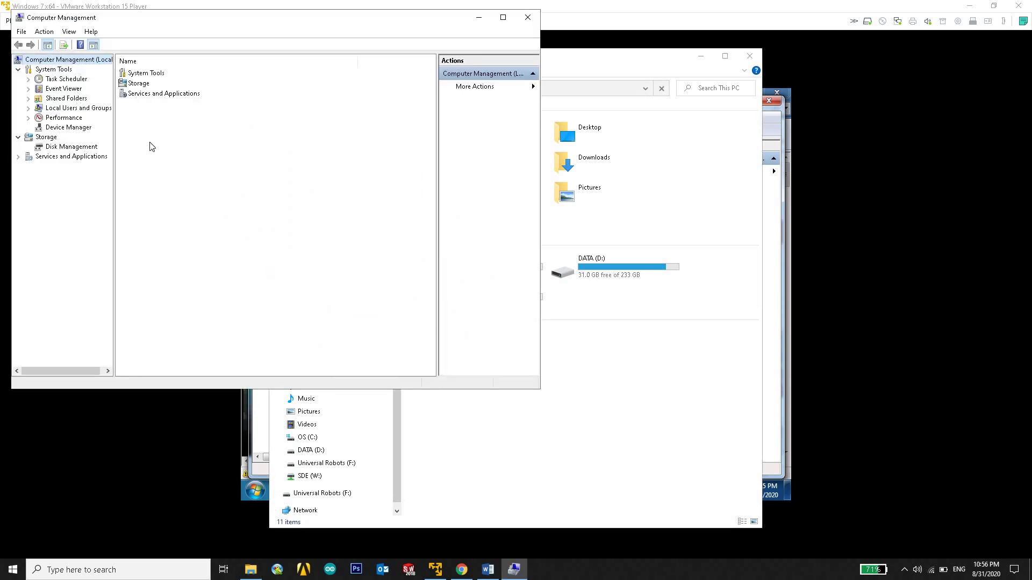
pyautogui.click(528, 19)
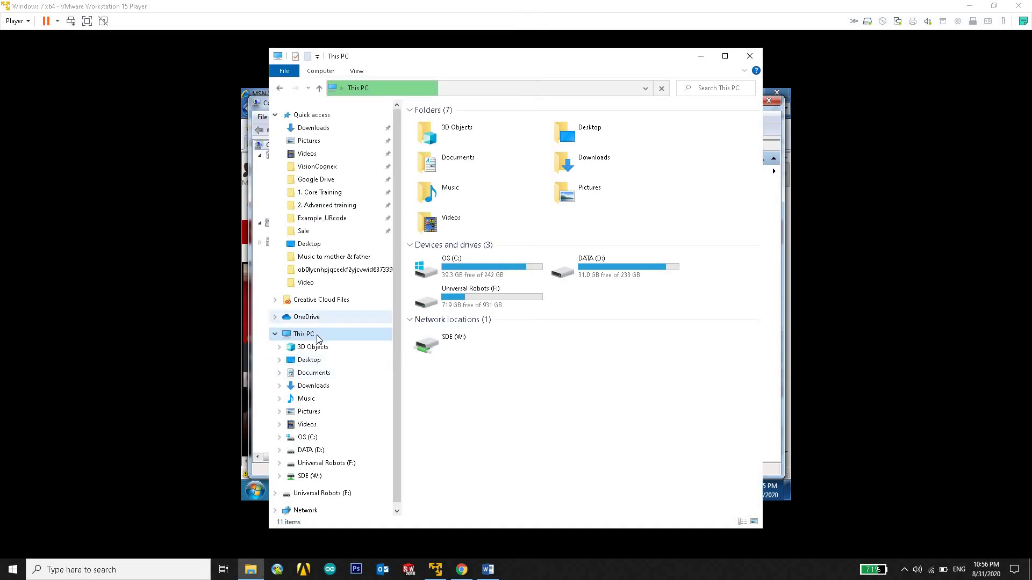
# View the system properties of This PC on the host machine and return to the Windows 7 virtual machine
pyautogui.rightClick(317, 334)
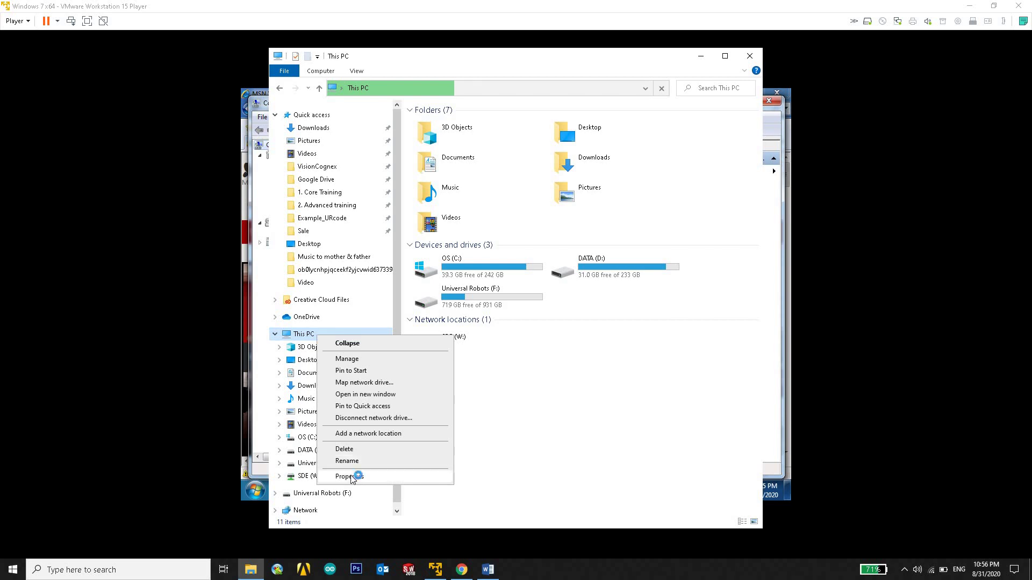
pyautogui.click(352, 477)
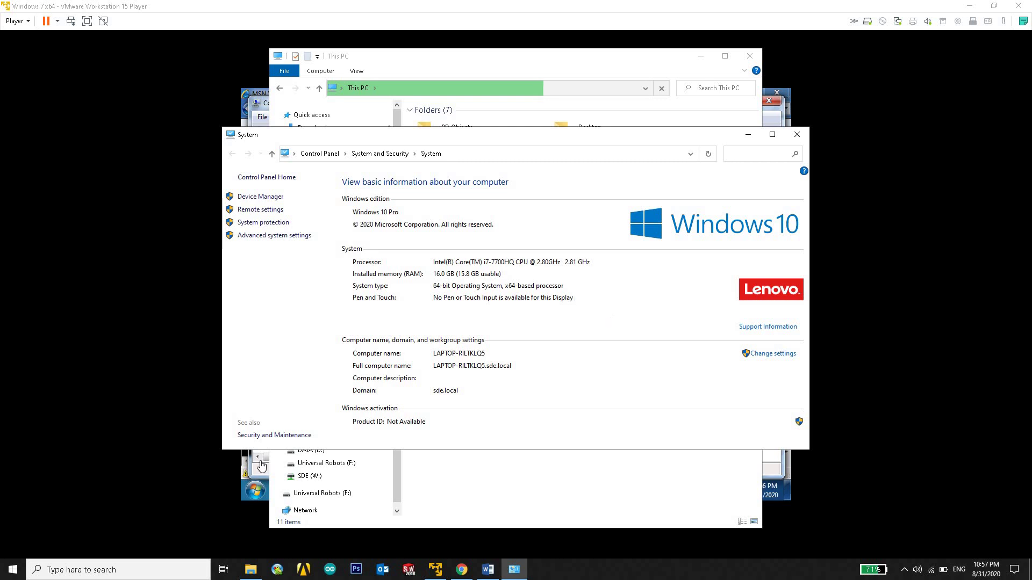
pyautogui.click(242, 498)
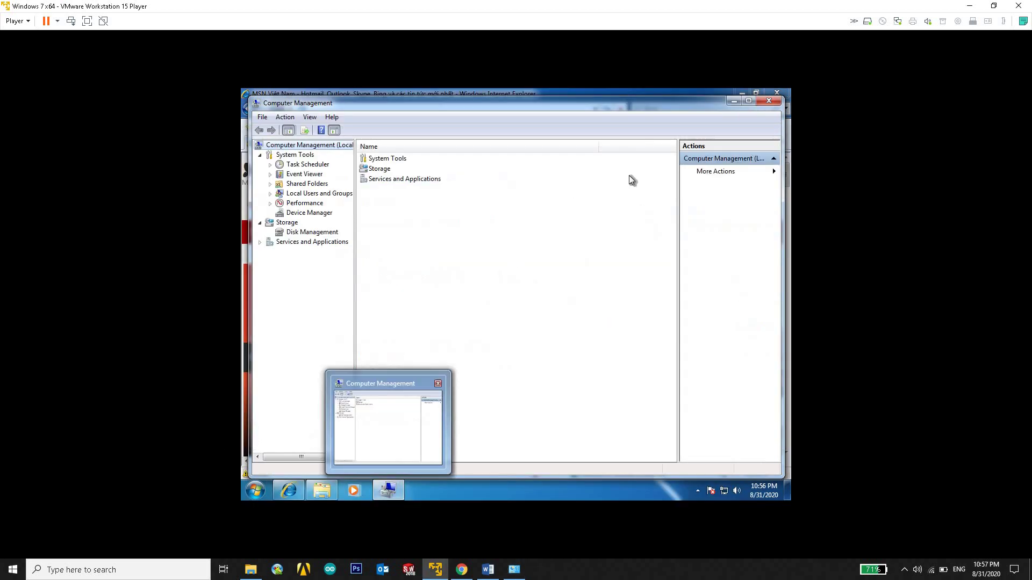
# Close Computer Management, open the system properties of Computer in the virtual machine, and close the Explorer window behind it
pyautogui.click(770, 101)
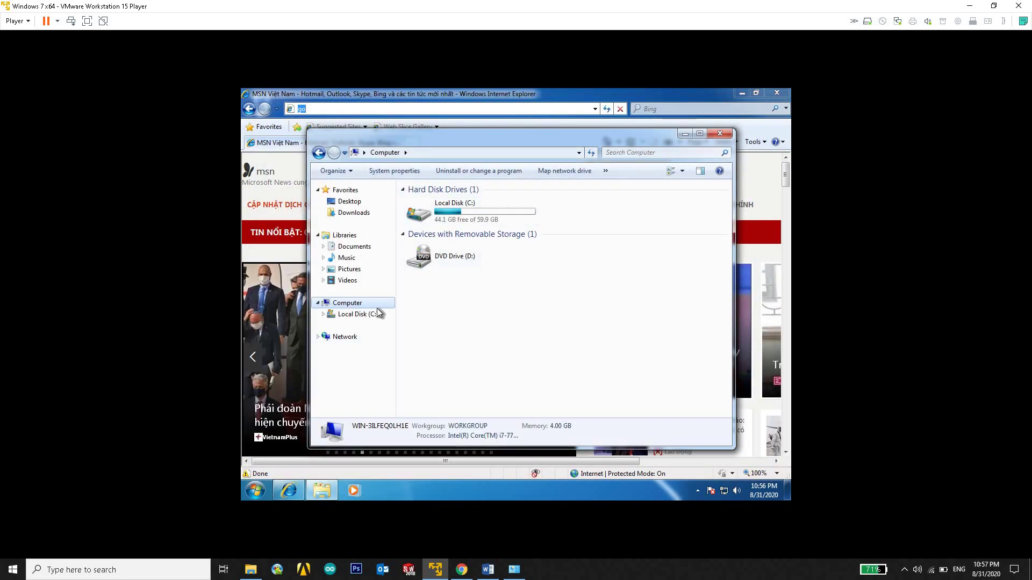
pyautogui.rightClick(378, 305)
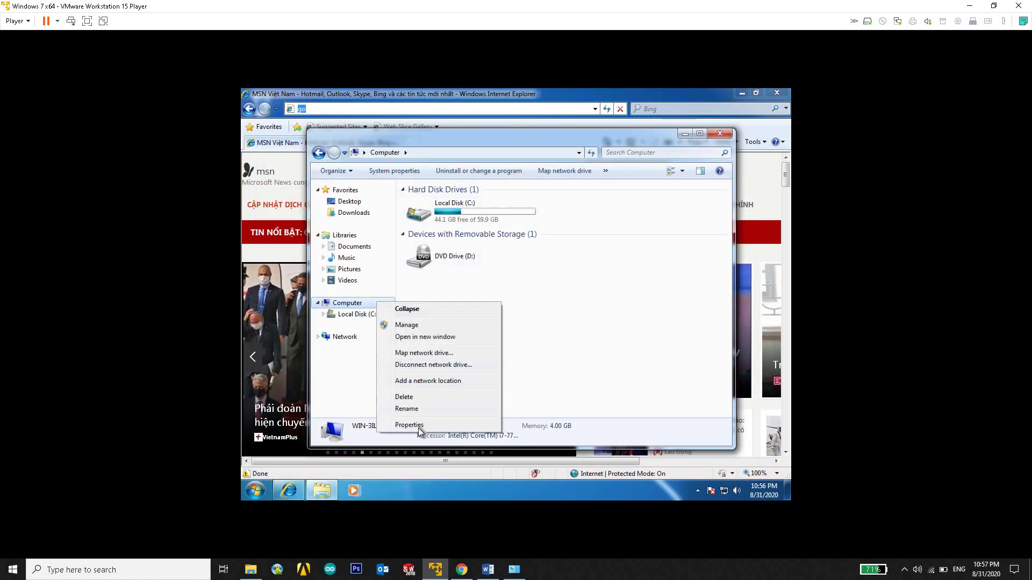
pyautogui.click(409, 425)
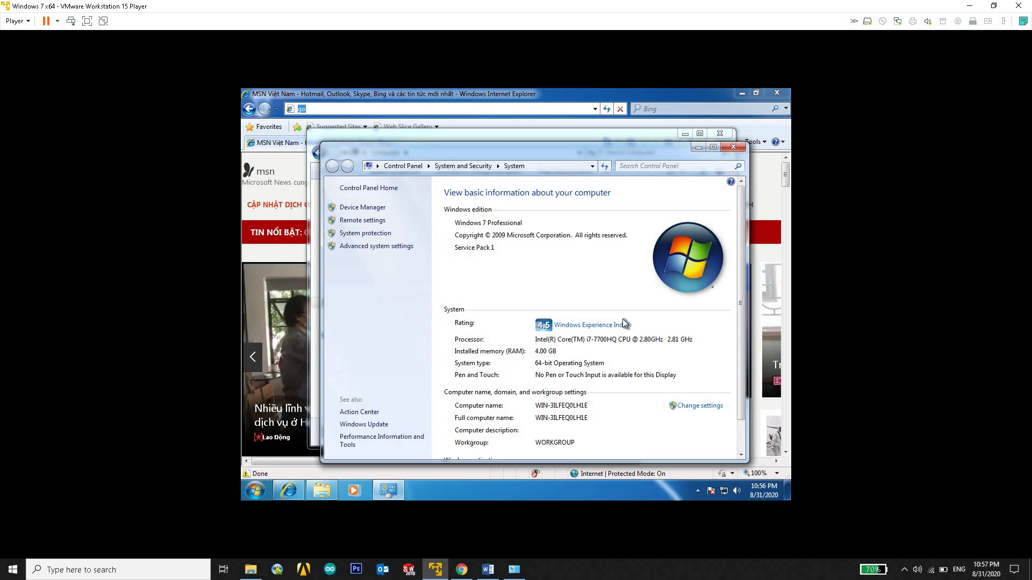
pyautogui.click(647, 137)
pyautogui.click(720, 135)
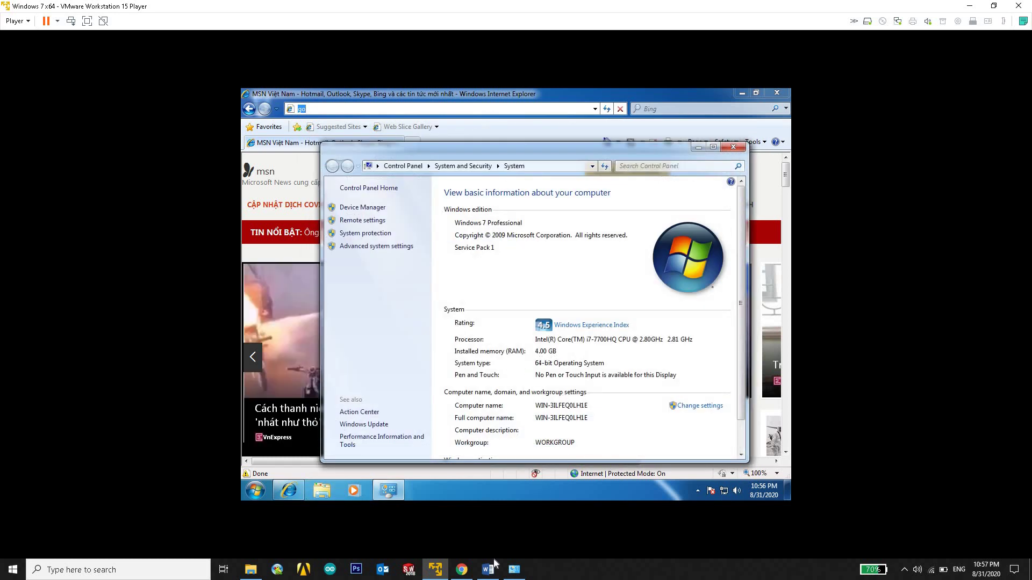
# Check the host's System window again and switch to Chrome to review the Dell Bluetooth driver query in Google
pyautogui.click(508, 572)
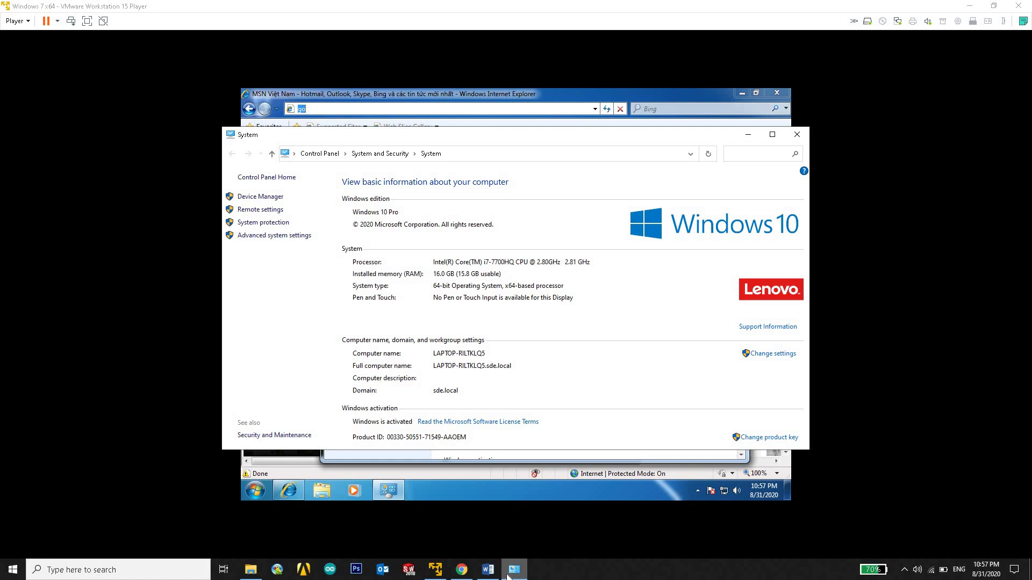
pyautogui.click(508, 571)
pyautogui.click(462, 570)
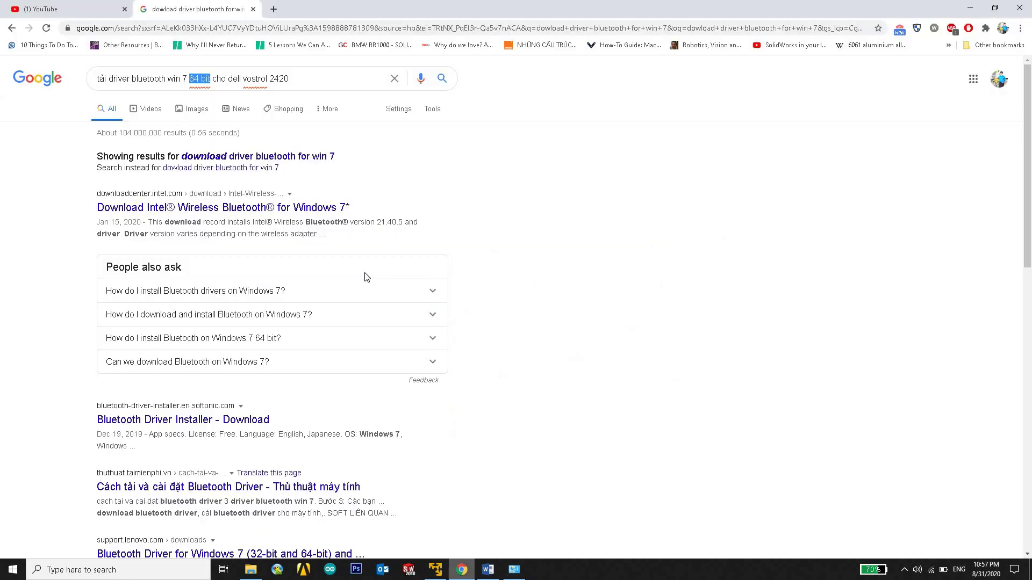
pyautogui.moveTo(302, 82); pyautogui.dragTo(96, 84)
pyautogui.click(307, 79)
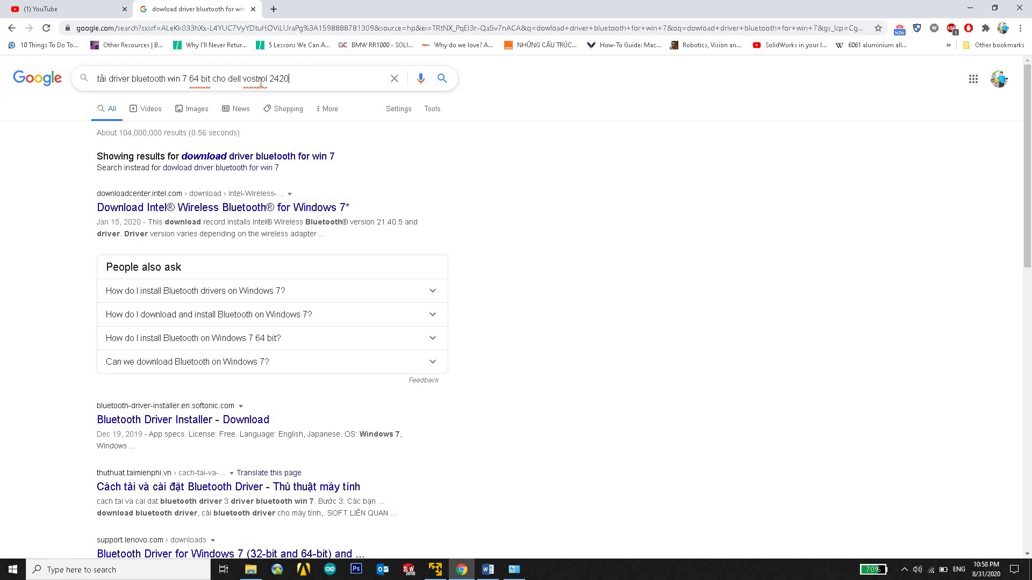
pyautogui.moveTo(167, 70); pyautogui.dragTo(322, 85)
pyautogui.click(322, 84)
# Open the Download Intel Wireless Bluetooth for Windows 7 result in a new tab, look through the remaining results, and view that tab
pyautogui.middleClick(242, 216)
pyautogui.scroll(-2, 195, 350)
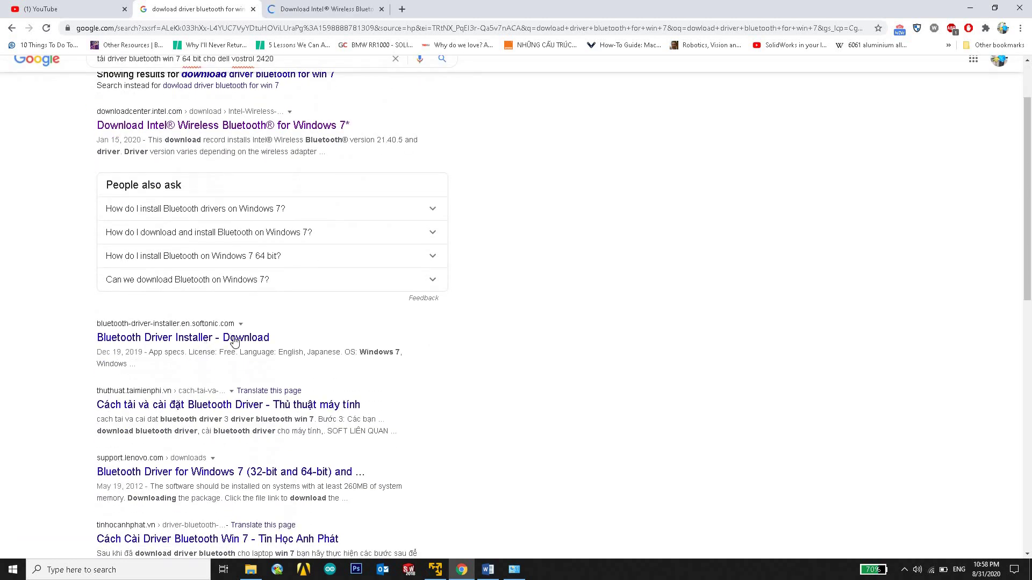
pyautogui.scroll(-3, 237, 340)
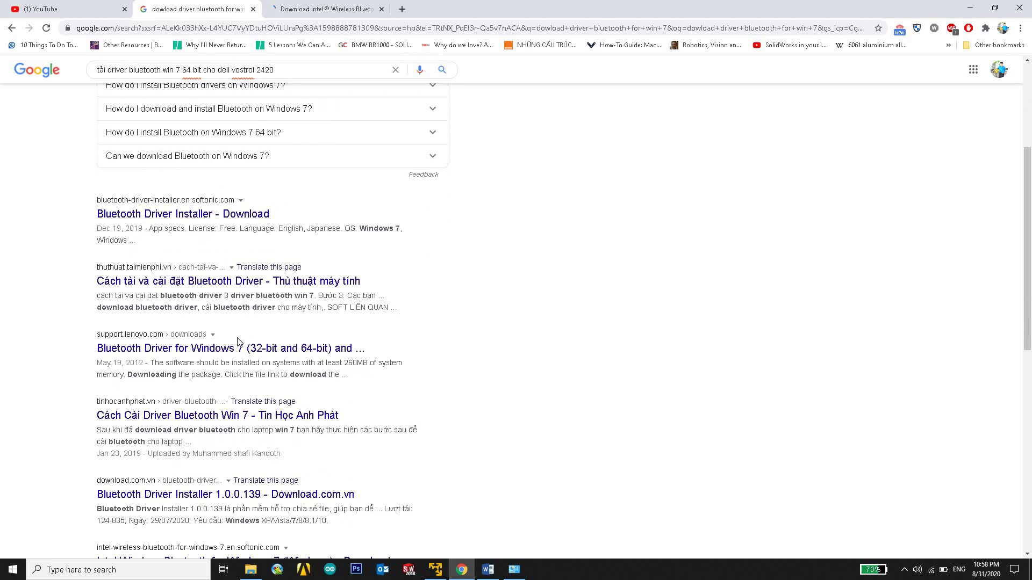
pyautogui.scroll(-3, 242, 344)
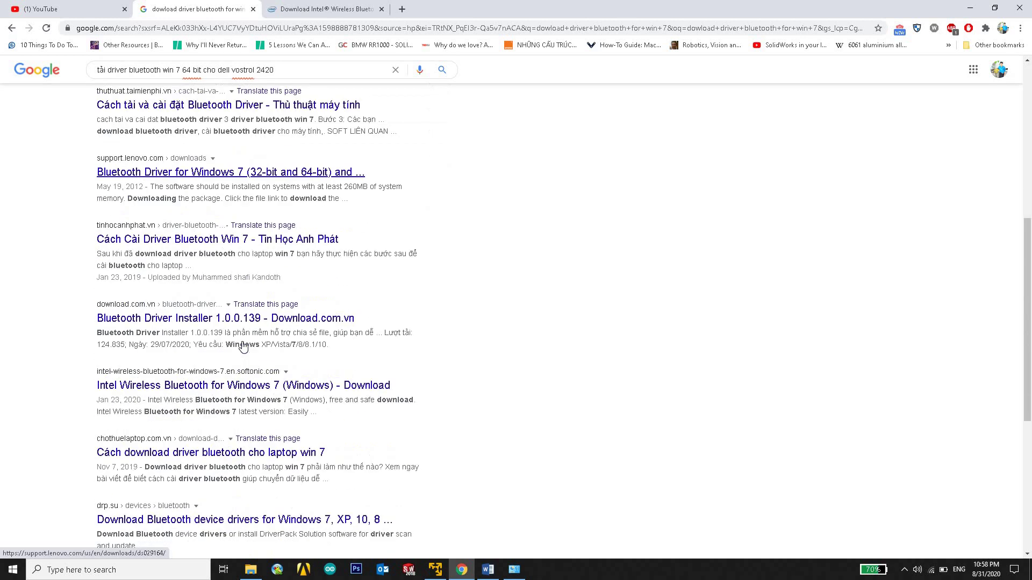
pyautogui.scroll(8, 243, 347)
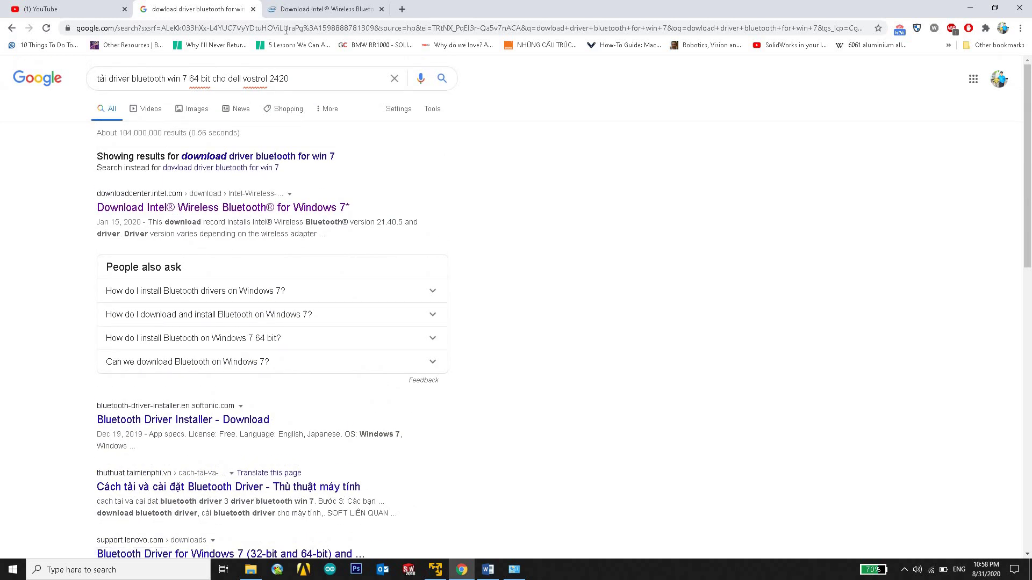
pyautogui.click(301, 9)
# Load google.com in the Intel download tab and enter the search query "tải driver bluetooth win 7 64 bits cho lenovo"
pyautogui.click(284, 34)
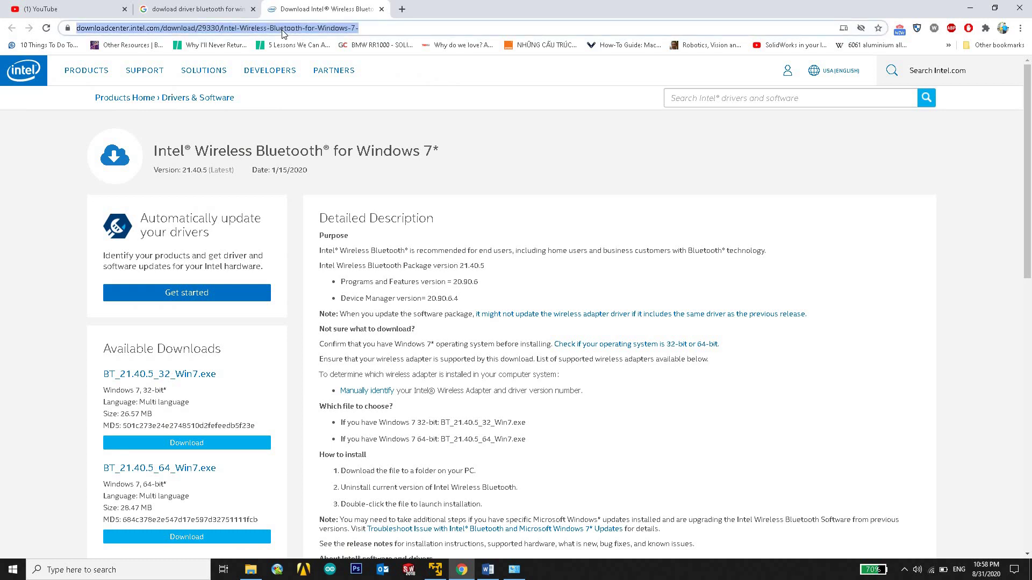
pyautogui.write('google.com')
pyautogui.press('Return')
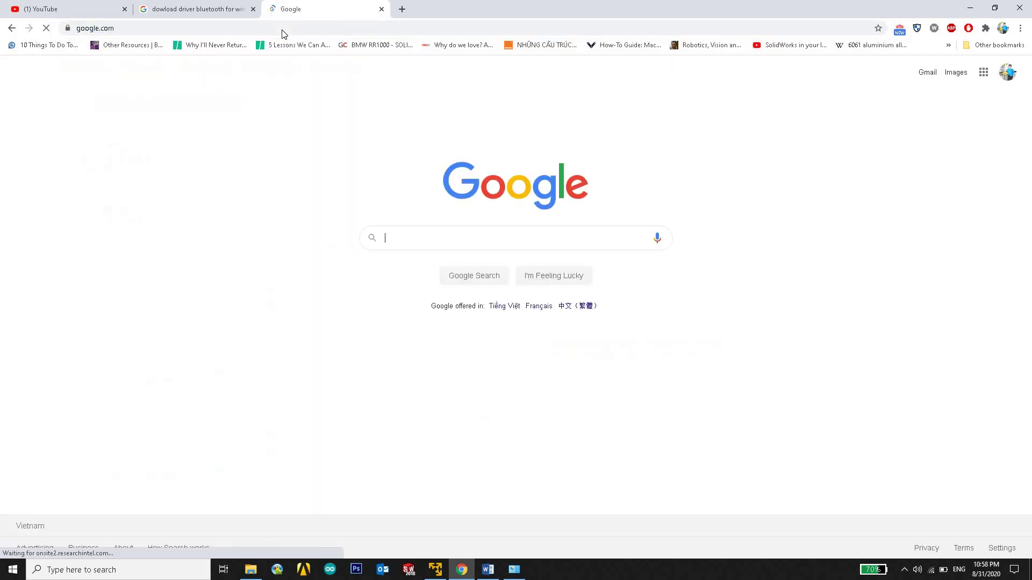
pyautogui.write('tải ')
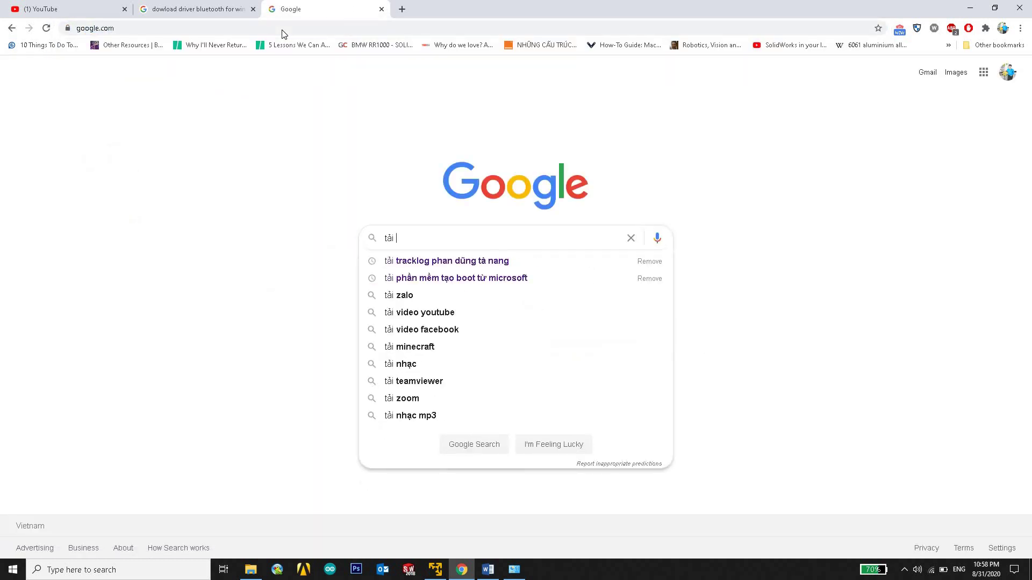
pyautogui.write('driver ')
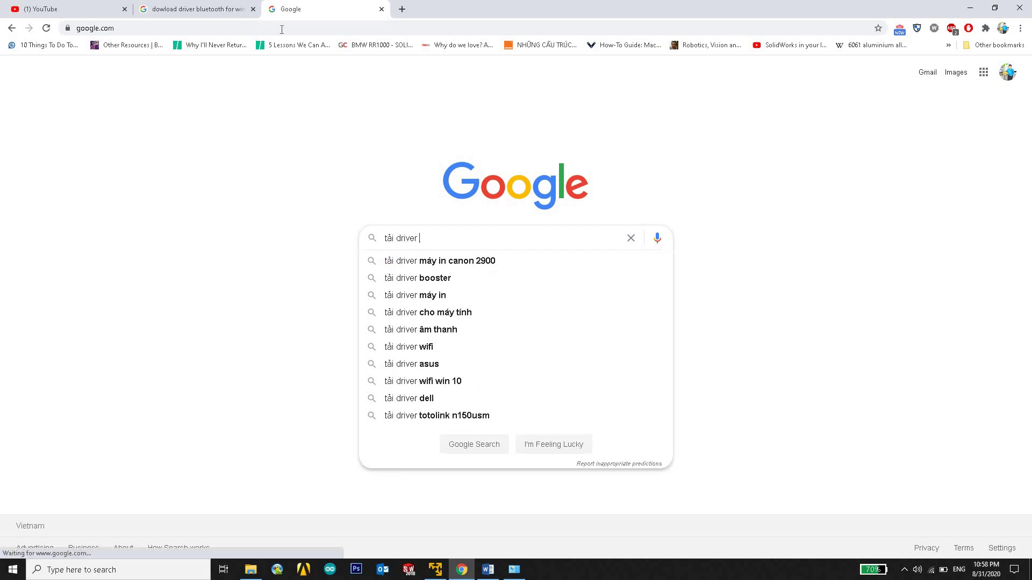
pyautogui.write('bluet')
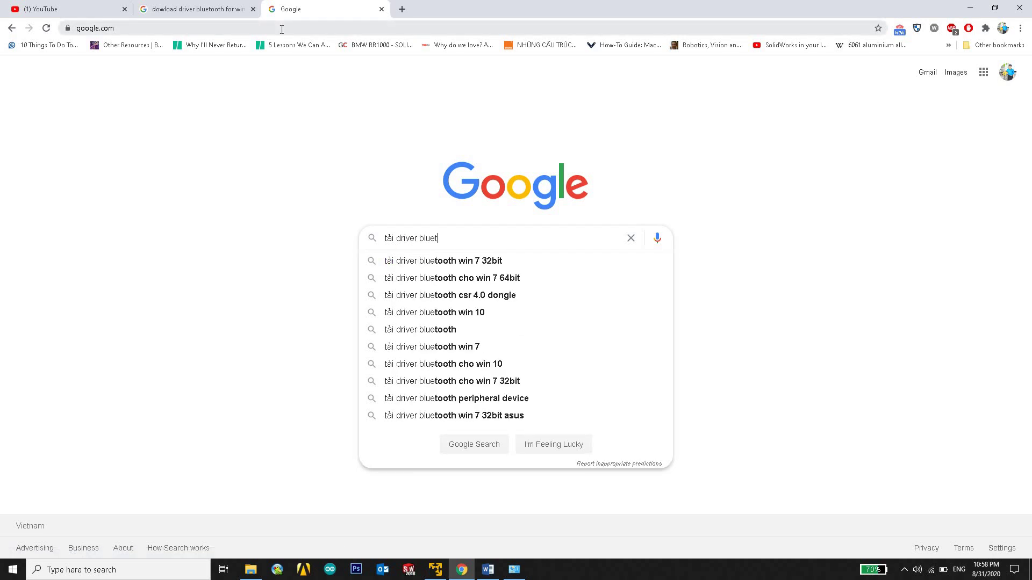
pyautogui.write('ooth ')
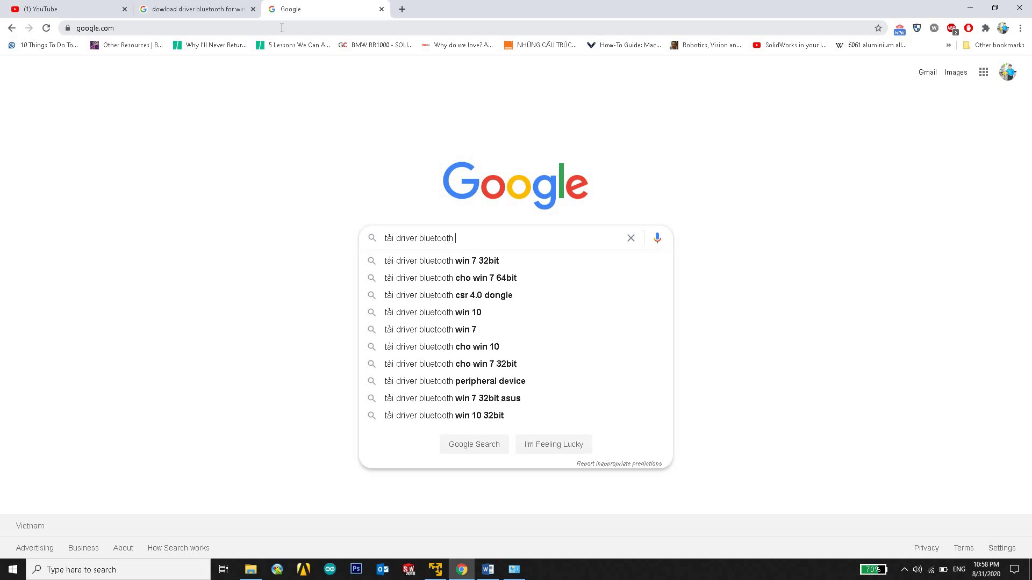
pyautogui.write('win 7 ')
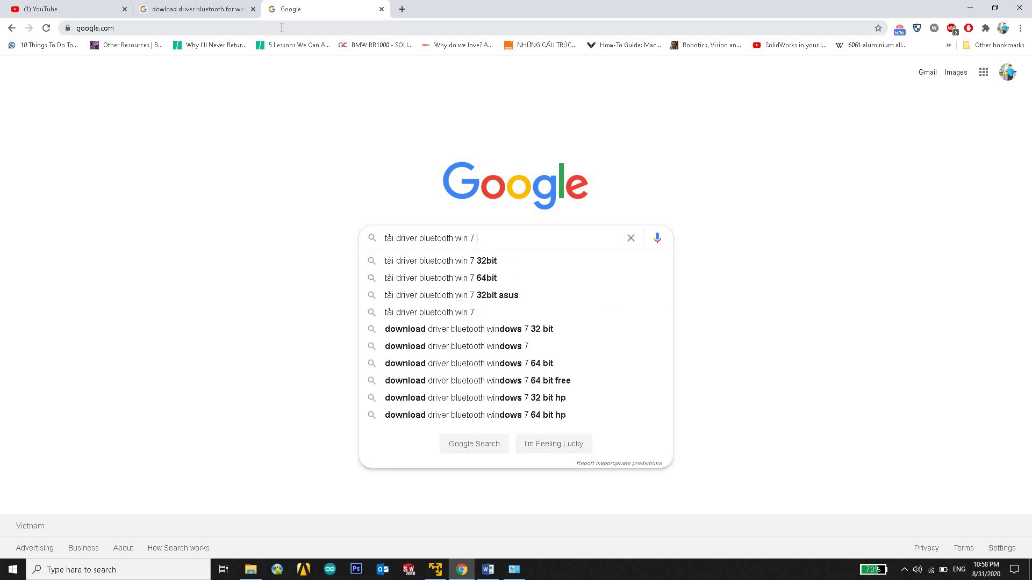
pyautogui.write('64 bit')
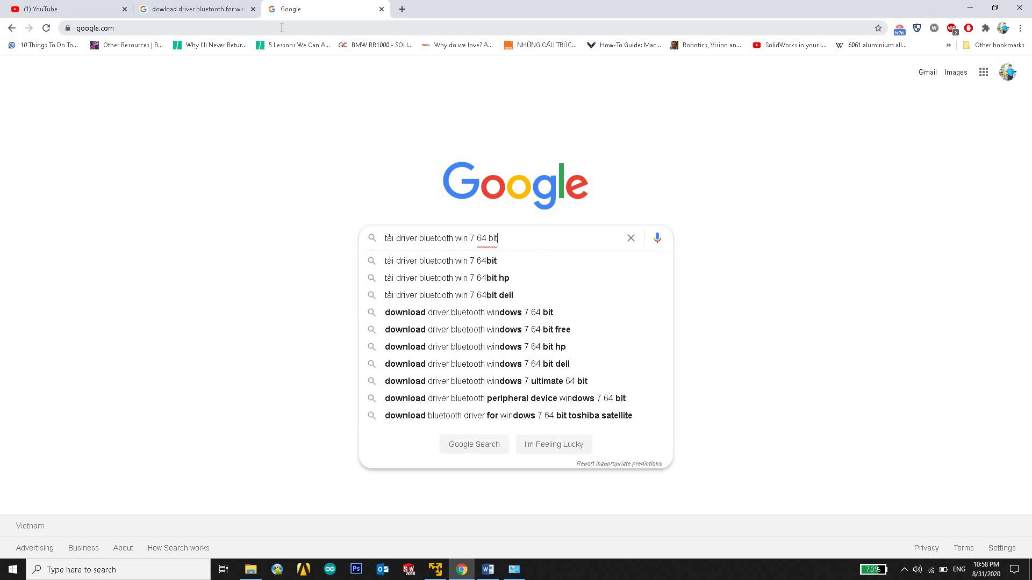
pyautogui.write('s cho')
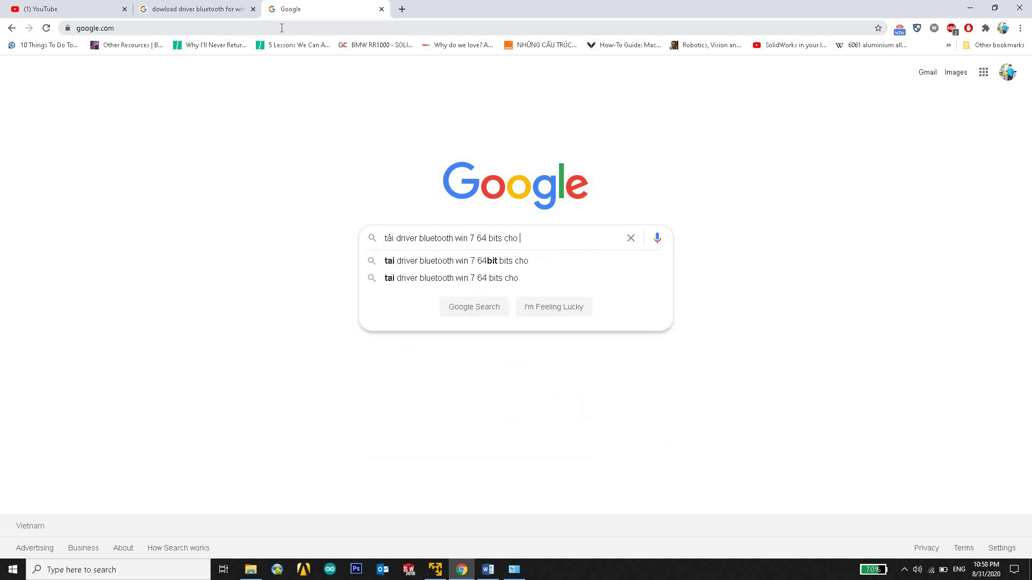
pyautogui.write(' h')
pyautogui.press('BackSpace')
pyautogui.write('le')
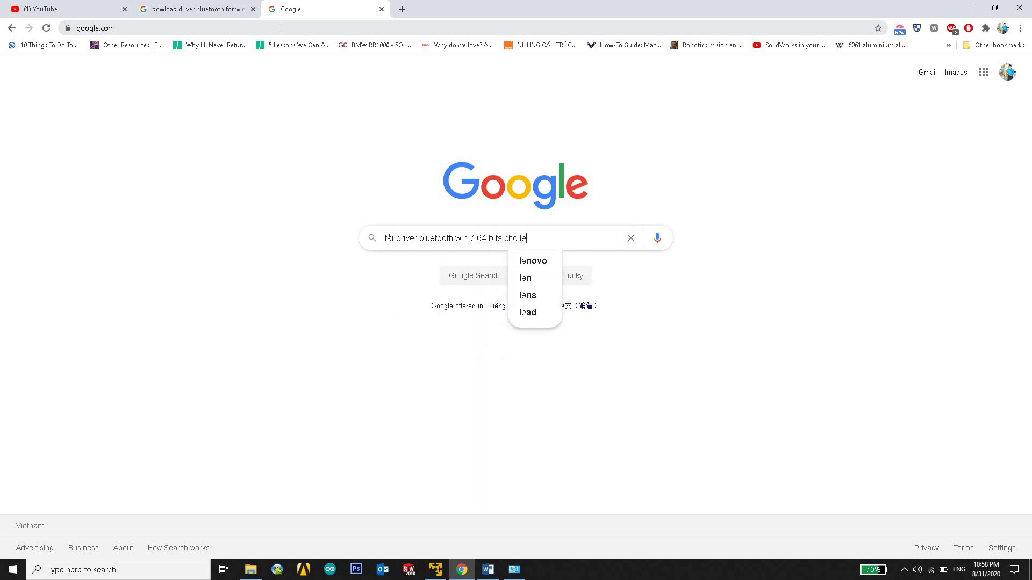
pyautogui.write('nonovo')
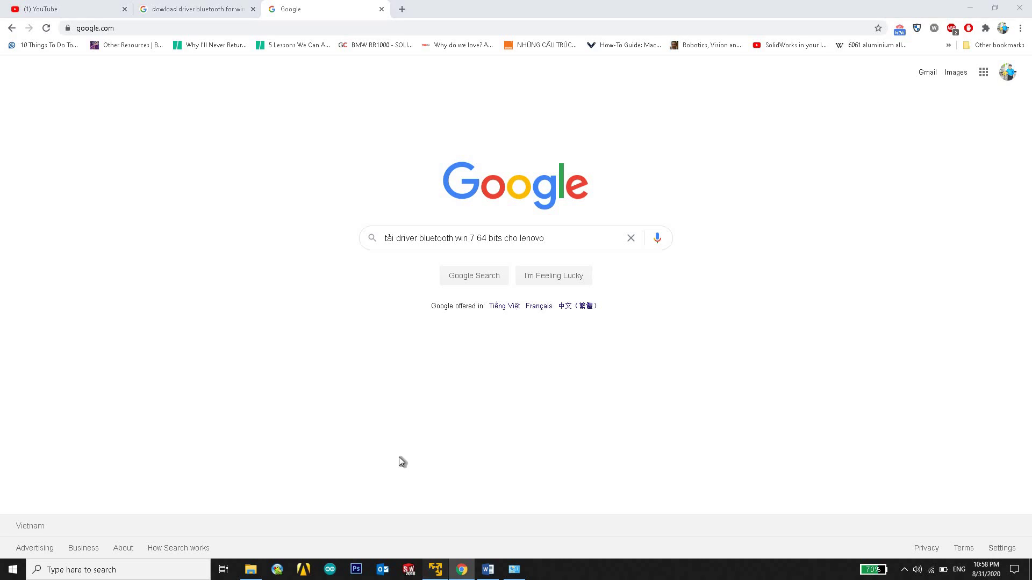
# Switch to the Windows 7 virtual machine in VMware and examine its system, computer name and activation details
pyautogui.click(435, 570)
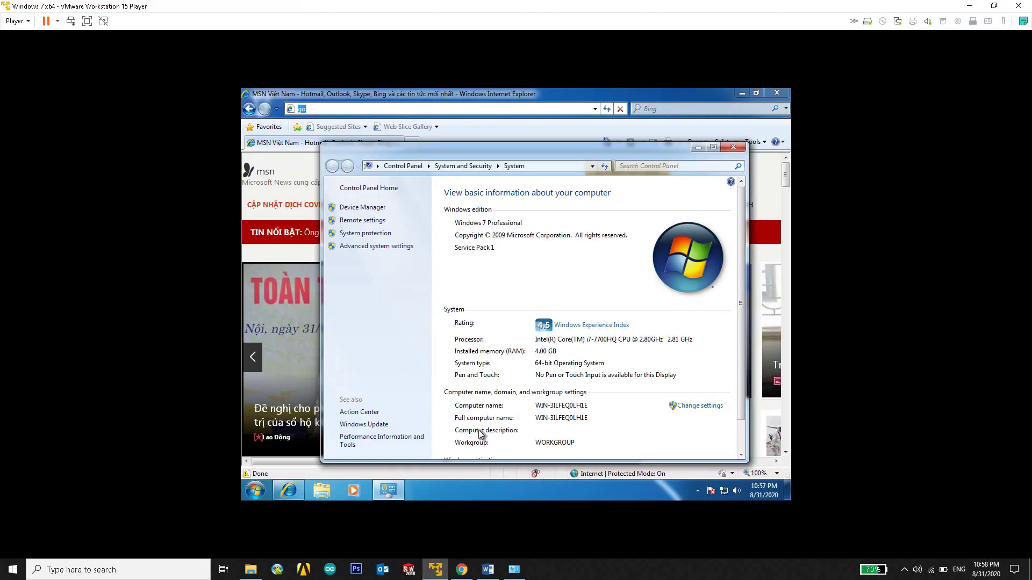
pyautogui.scroll(-1, 503, 419)
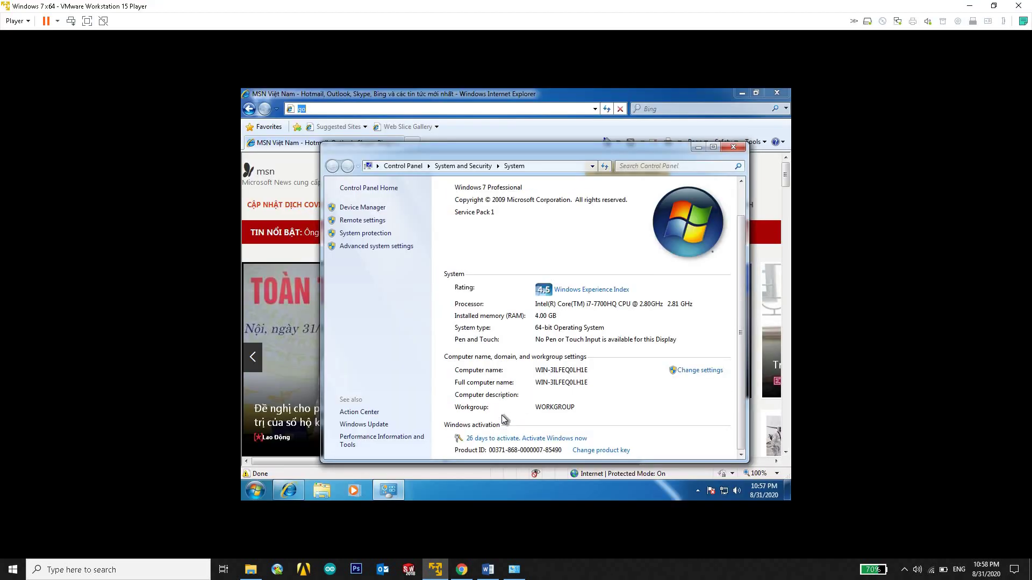
pyautogui.scroll(1, 502, 418)
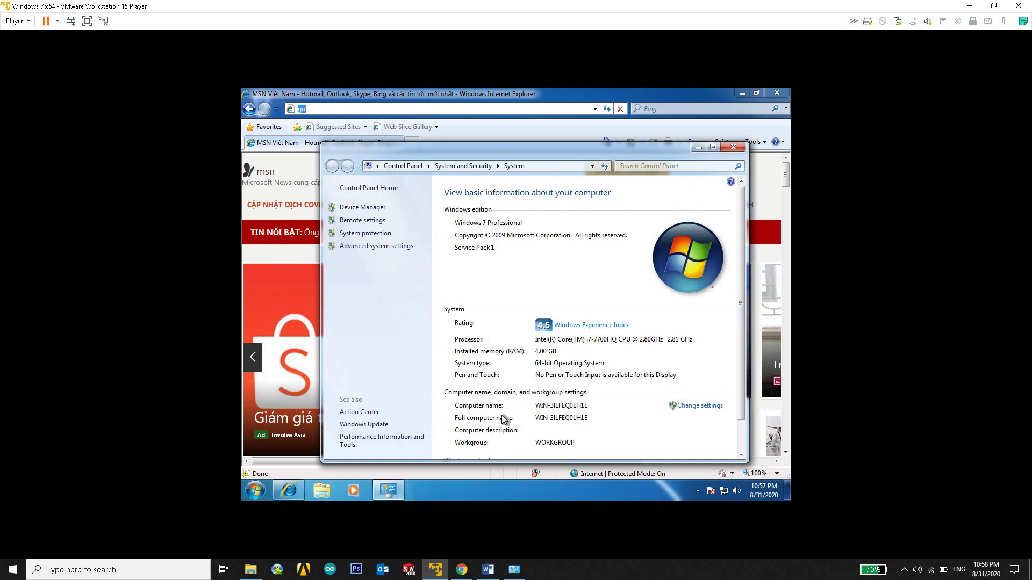
pyautogui.scroll(-1, 503, 418)
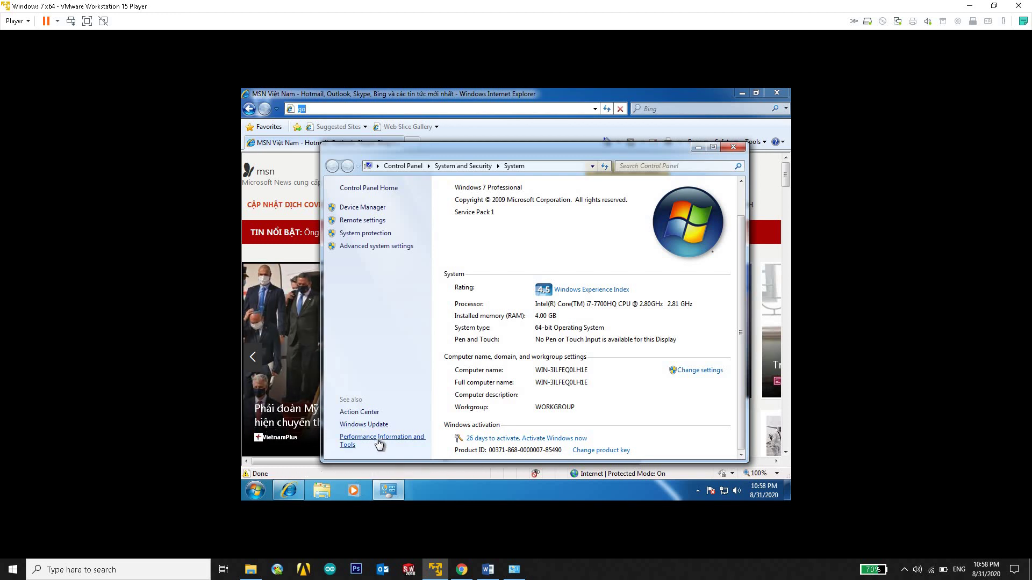
# Run dxdiag in the virtual machine and agree to check whether the drivers are digitally signed
pyautogui.press('super+r')
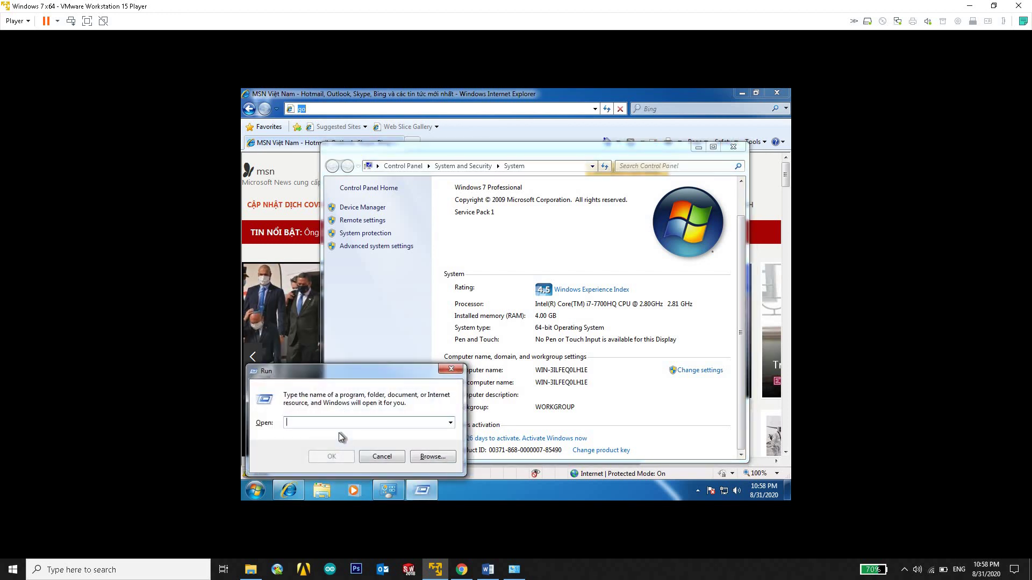
pyautogui.write('dxdiag')
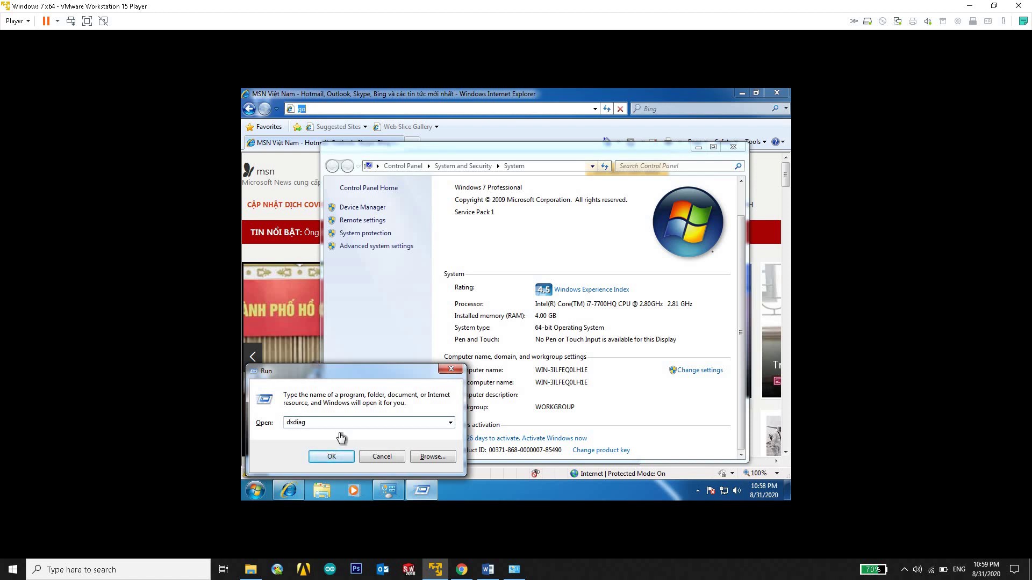
pyautogui.press('Return')
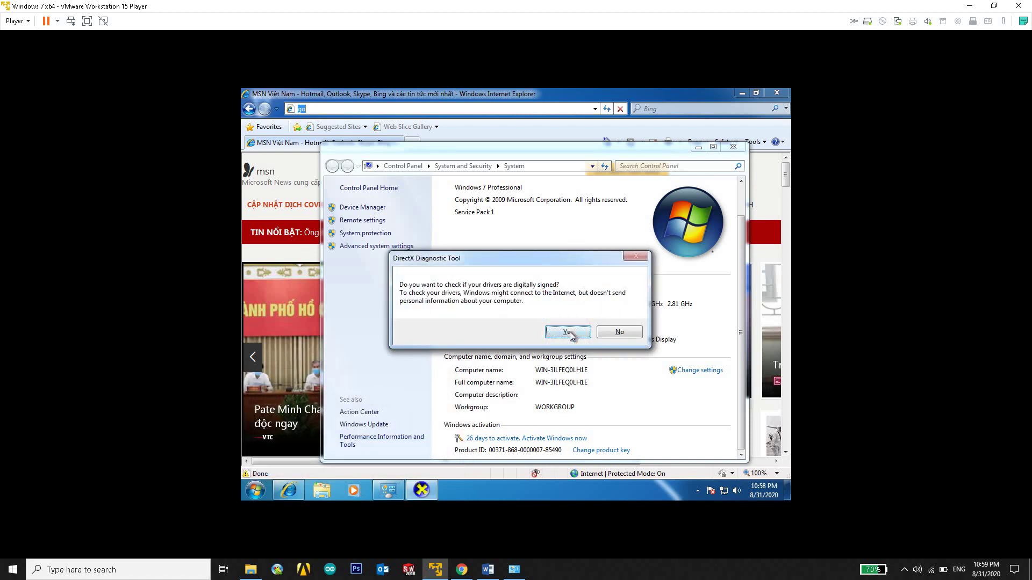
pyautogui.click(569, 332)
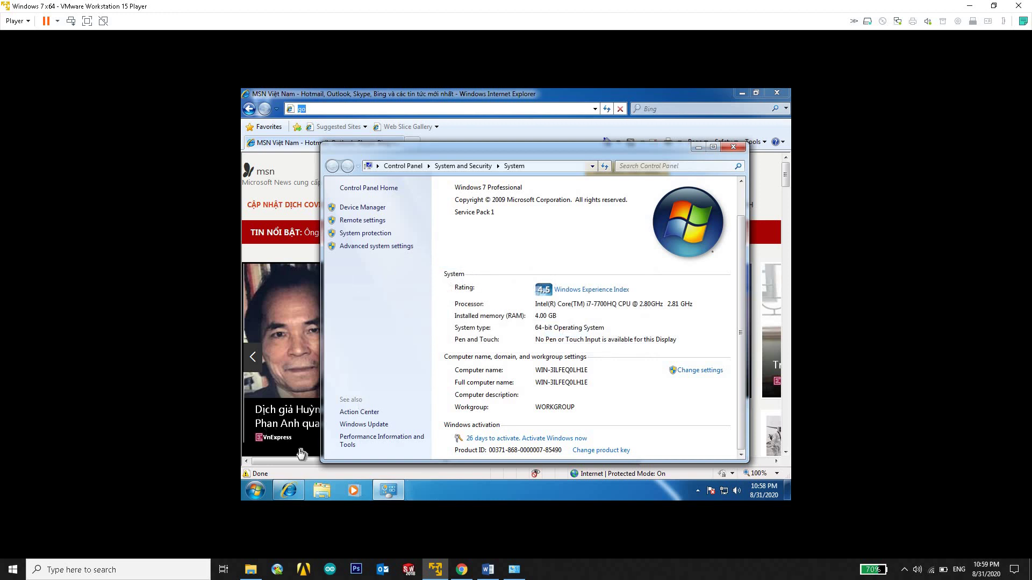
# On the host computer, run dxdiag, view the manufacturer and system model, and exit the diagnostic tool
pyautogui.click(251, 572)
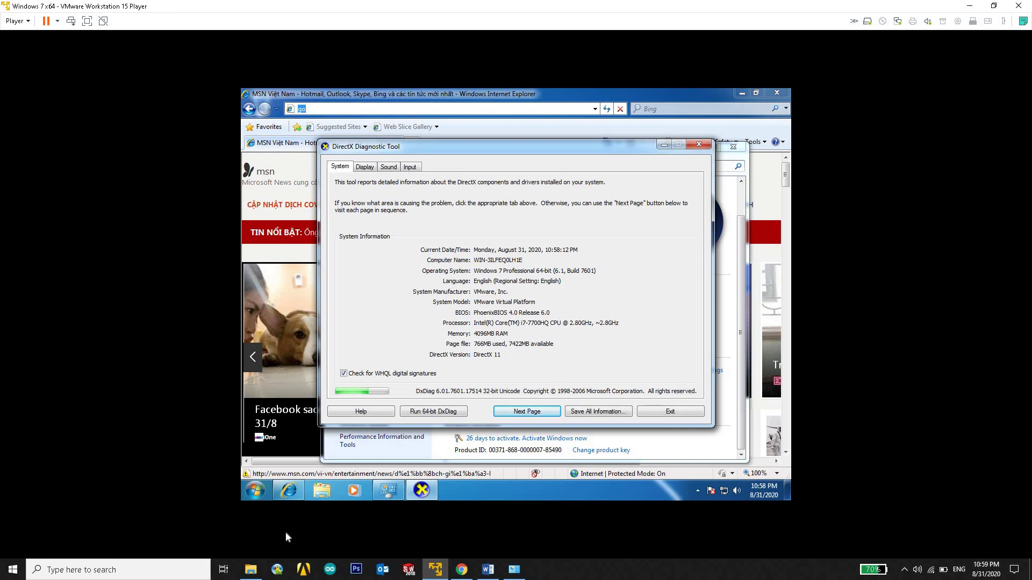
pyautogui.click(250, 570)
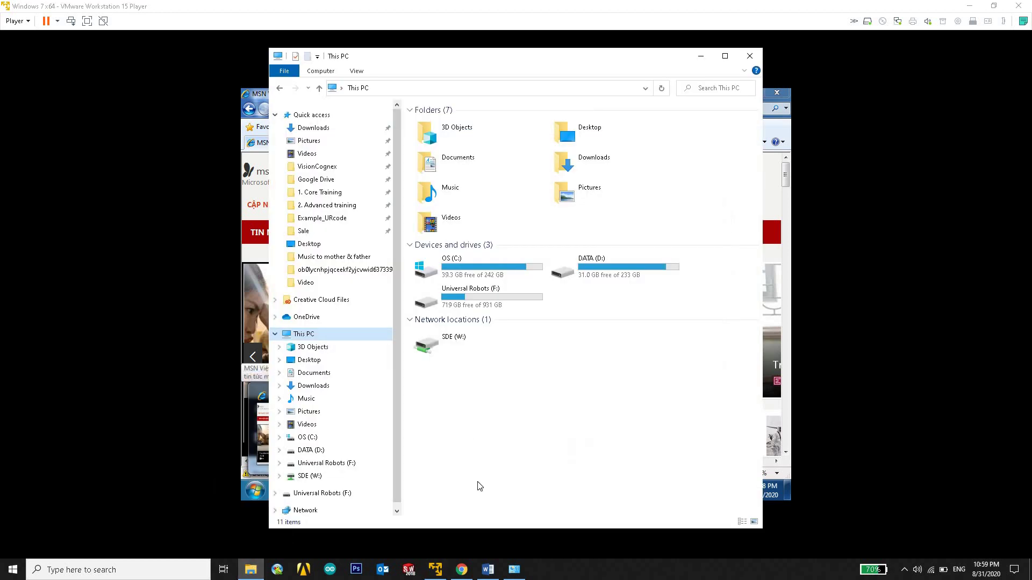
pyautogui.press('super+r')
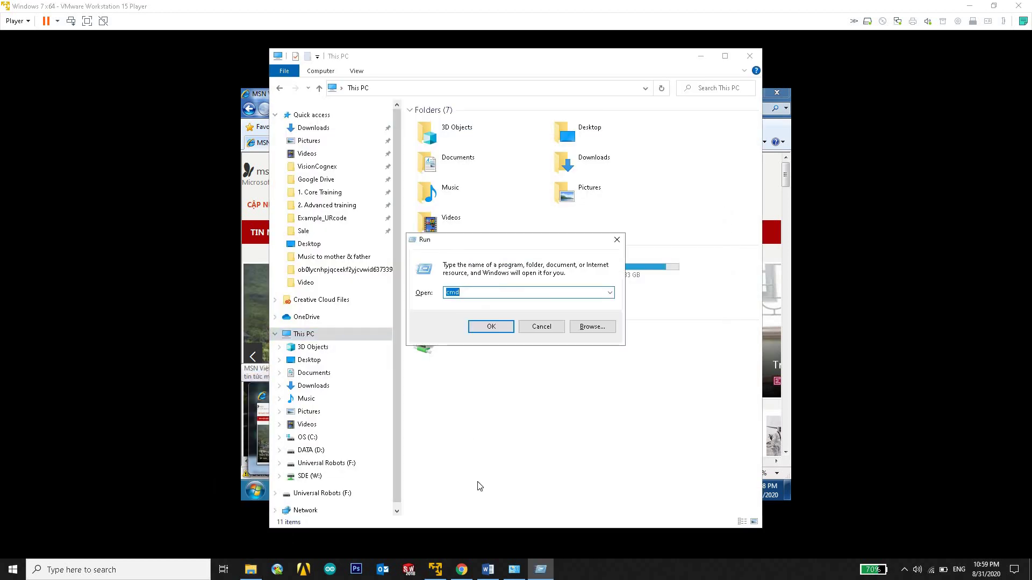
pyautogui.write('d')
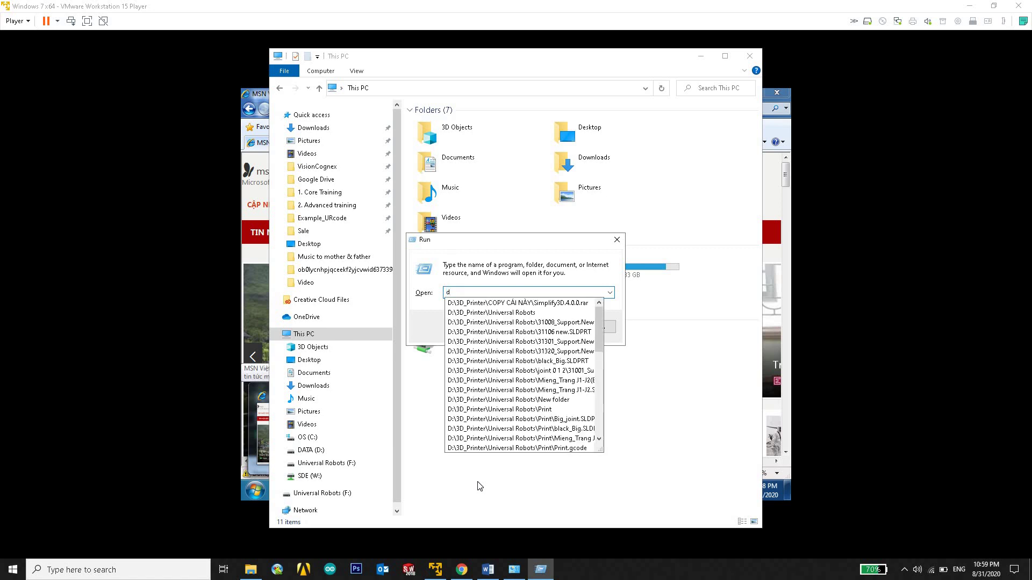
pyautogui.write('xdiag')
pyautogui.press('Return')
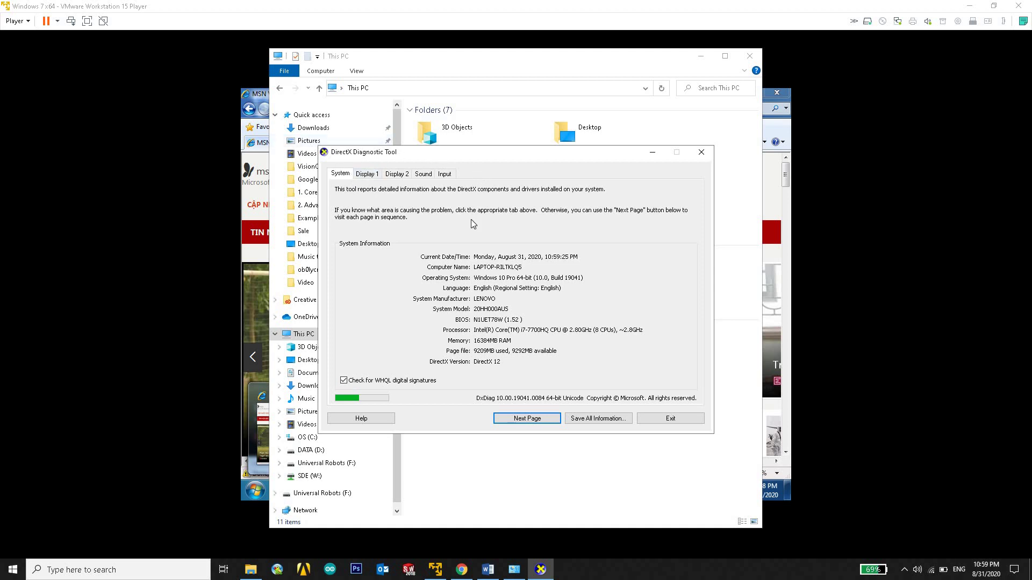
pyautogui.click(672, 419)
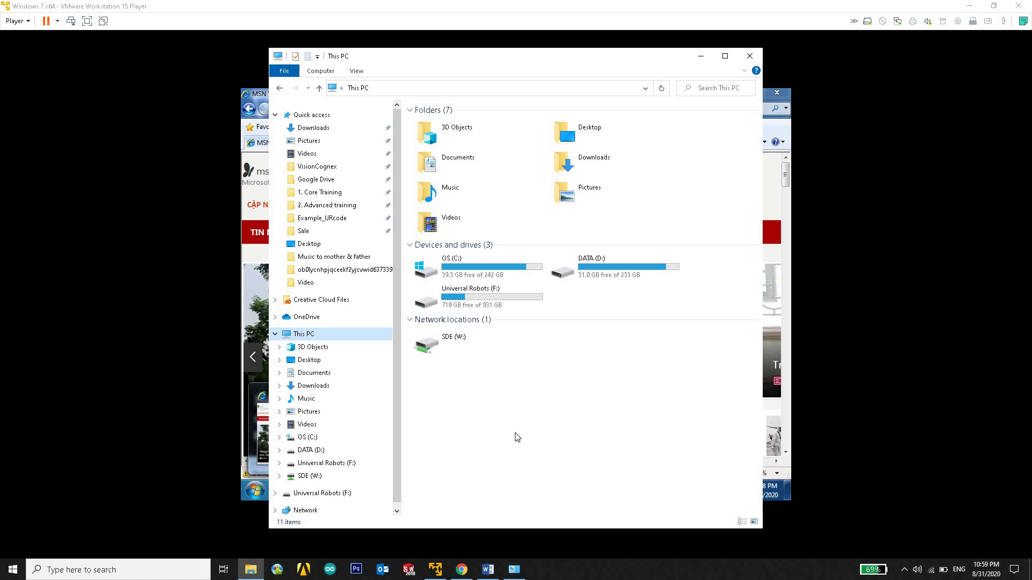
# Bring up the Run dialog on the host computer
pyautogui.press('super')
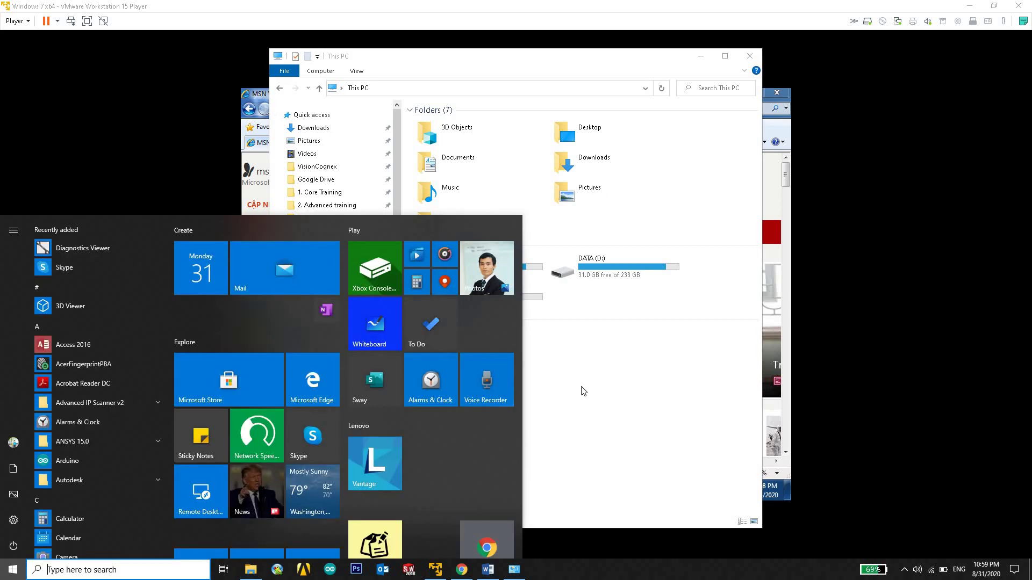
pyautogui.click(676, 304)
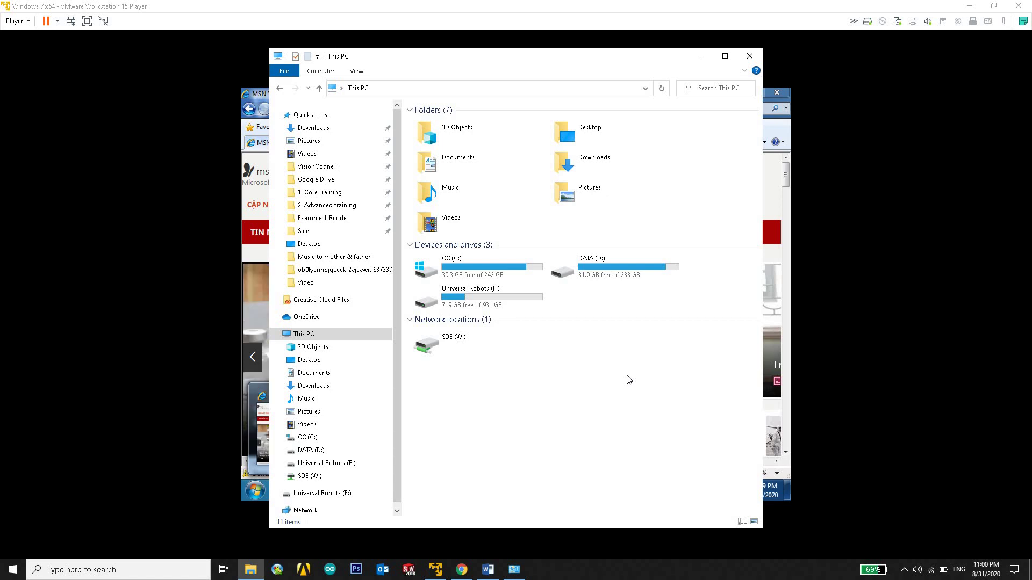
pyautogui.press('super+r')
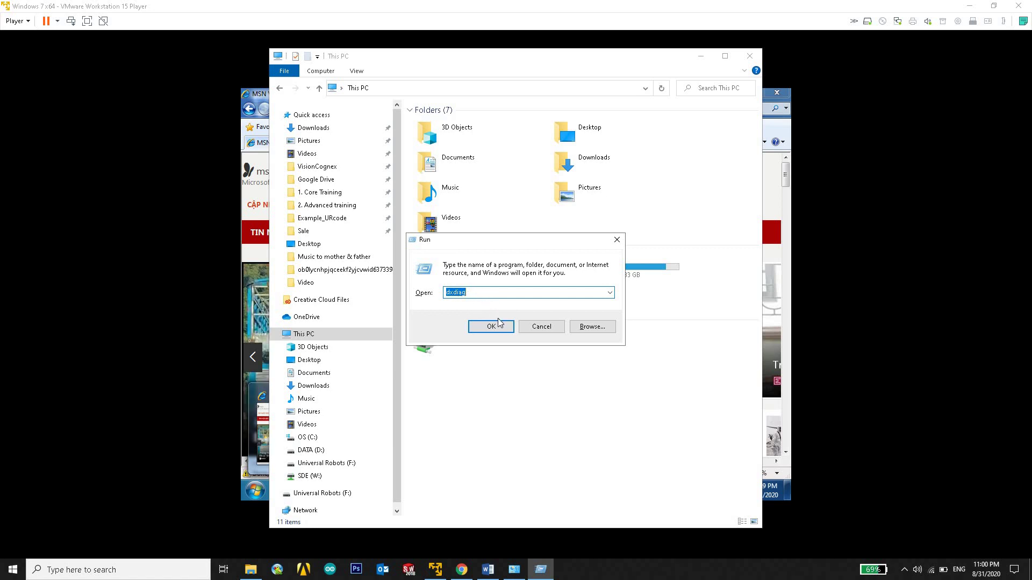
# Switch to the Word document and add the line "Để kiểm tra dòng máy tính bạn đang sử dụng" below step B4
pyautogui.click(493, 575)
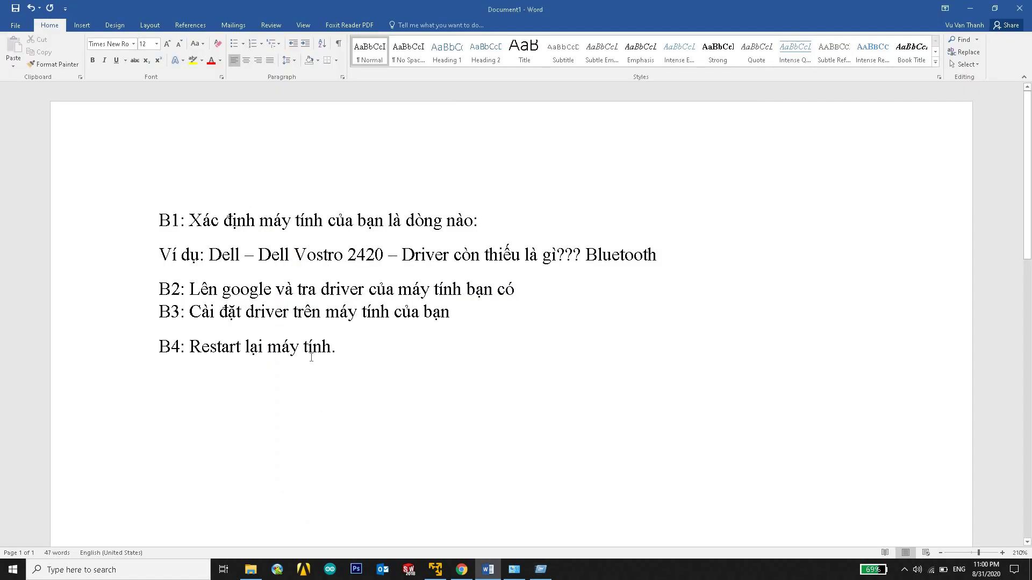
pyautogui.press('Return')
pyautogui.write('Để kiểm')
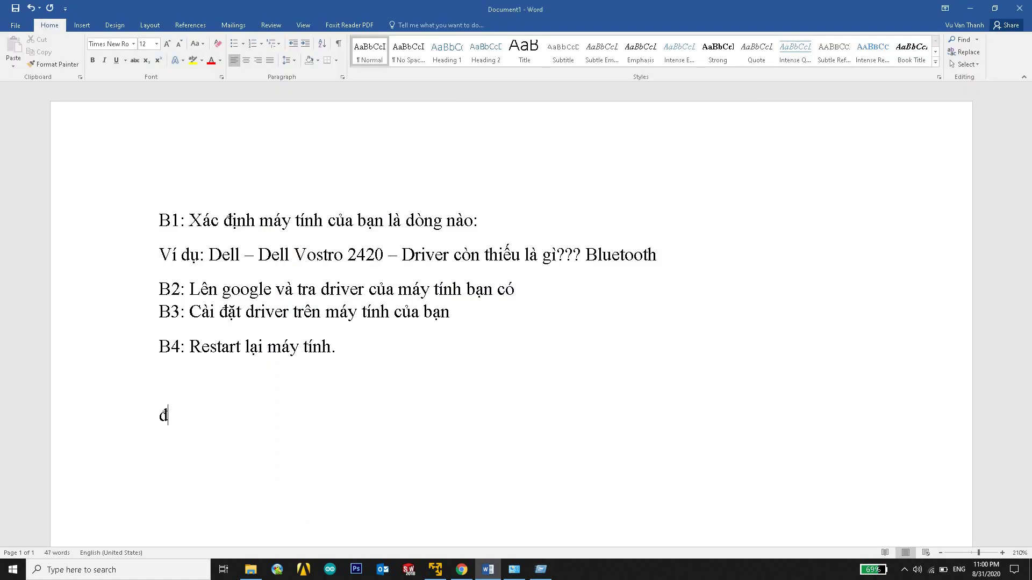
pyautogui.write(' tra ')
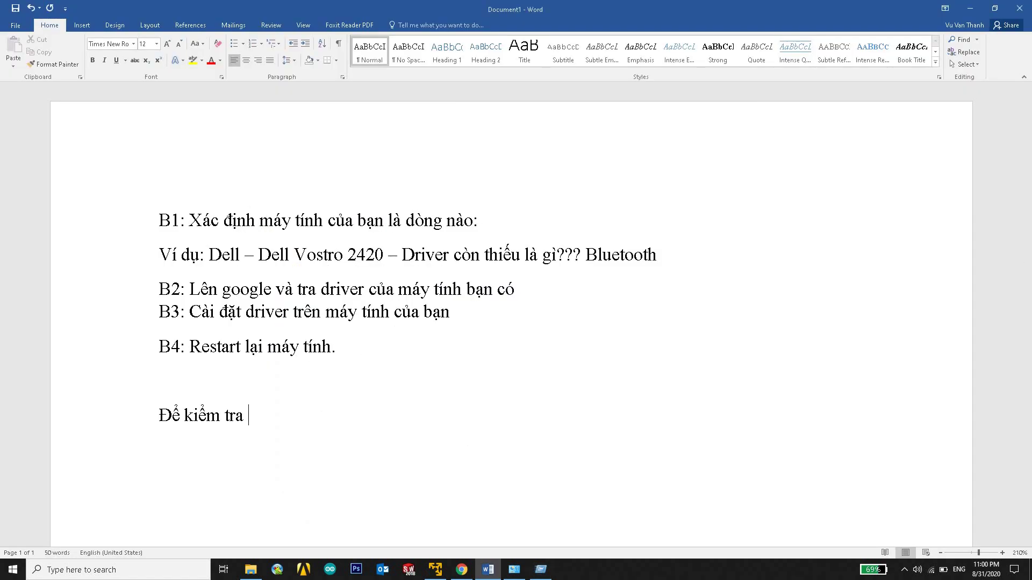
pyautogui.write('dòng máy tính bạn ')
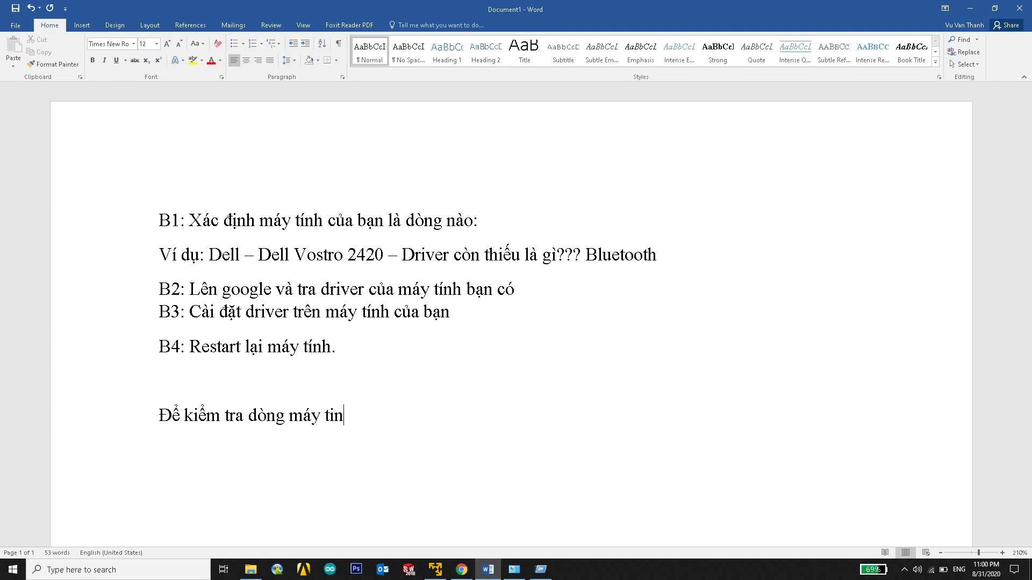
pyautogui.write('đang sưr dụng')
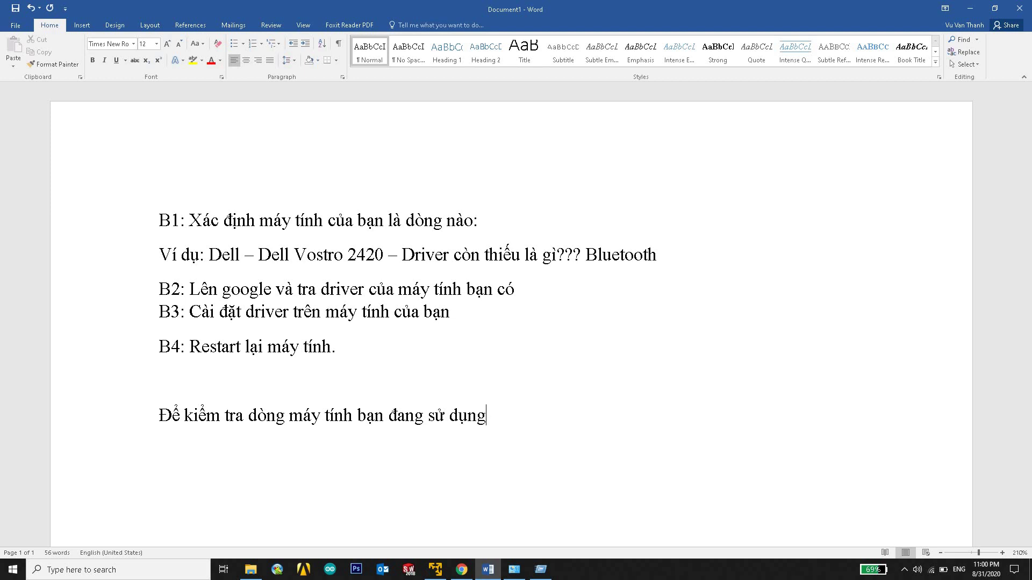
# Add the line "B1: Nhấn tổ hợp phím Window + R" under the new heading line
pyautogui.press('Return')
pyautogui.write('B1: Nhấn tổ ')
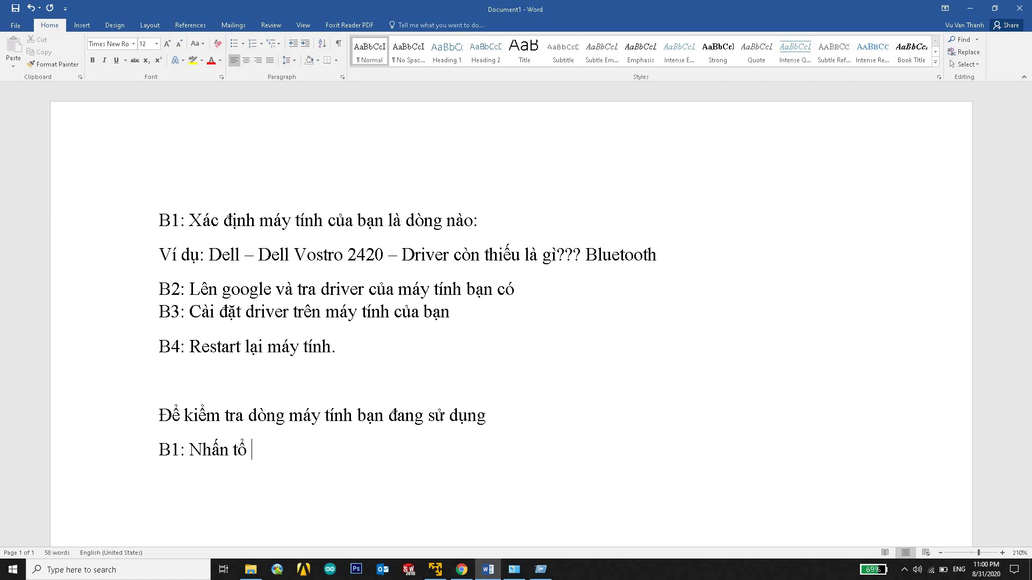
pyautogui.write('hợp phím ')
pyautogui.write('Ưi')
pyautogui.write('ow ')
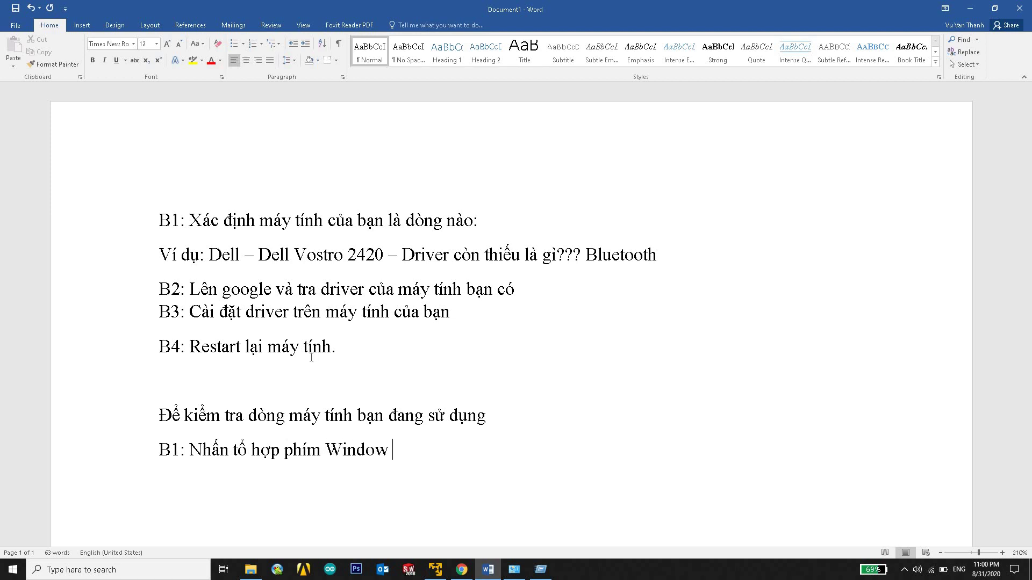
pyautogui.write('R')
pyautogui.press('BackSpace')
pyautogui.write('r')
pyautogui.press('BackSpace')
pyautogui.write('R')
pyautogui.press('BackSpace')
# Add the line "B2: Nhấn dxdiag để kiểm tra dòng máy tính của bạn" below the Window + R instruction
pyautogui.write('B2')
pyautogui.write(': Nhấn dx')
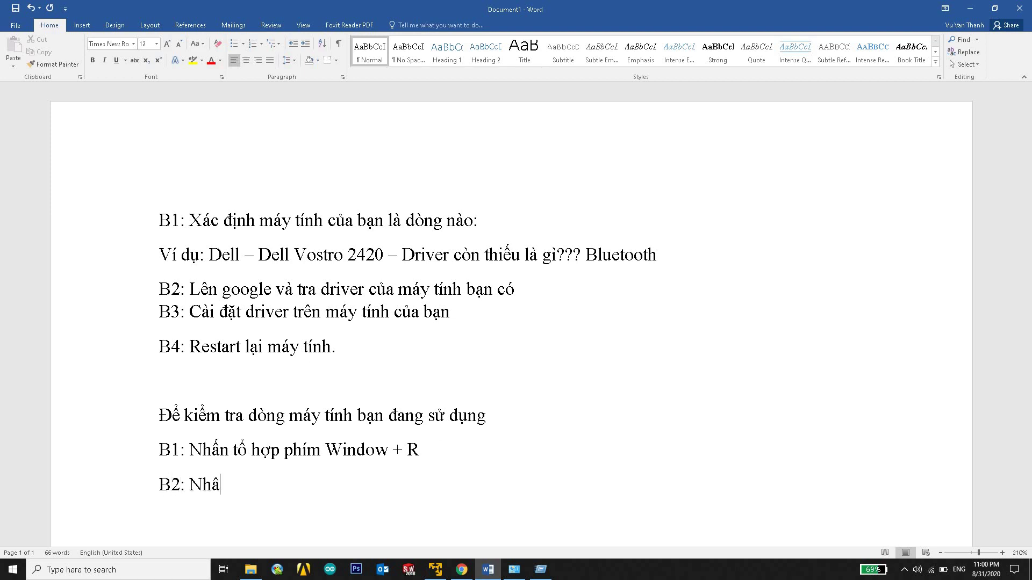
pyautogui.write('diag để kiếm')
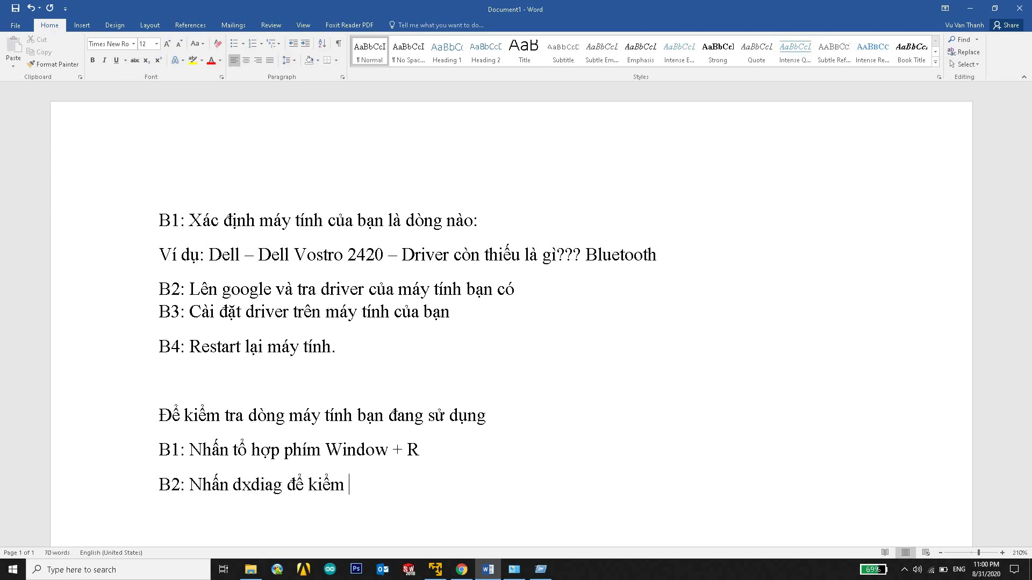
pyautogui.write(' tra dòng máy tính củ')
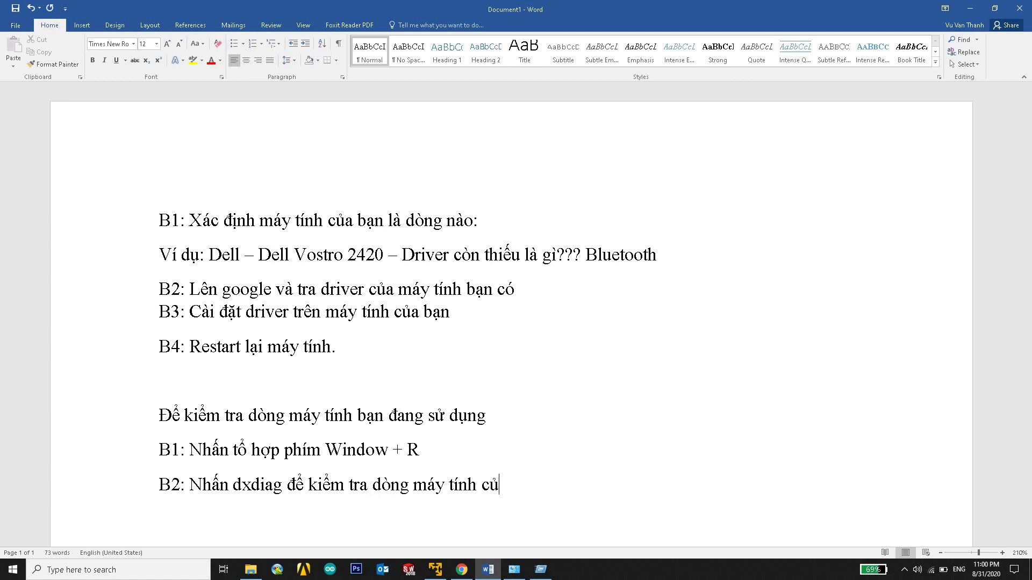
pyautogui.write('a ban')
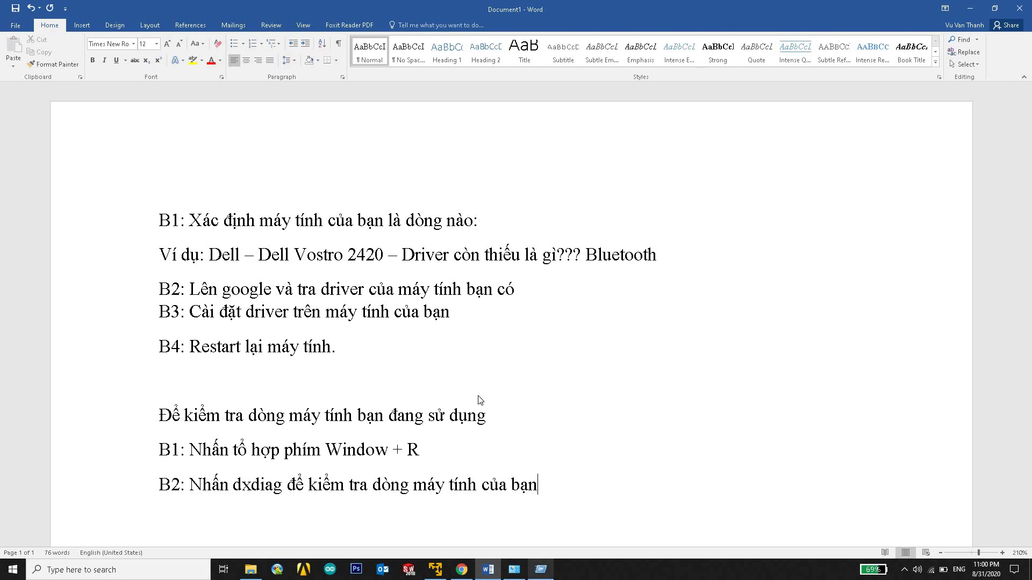
# Check the Run dialog and insert "và nhấn enter" after "dxdiag" in the new B2 line
pyautogui.press('super+r')
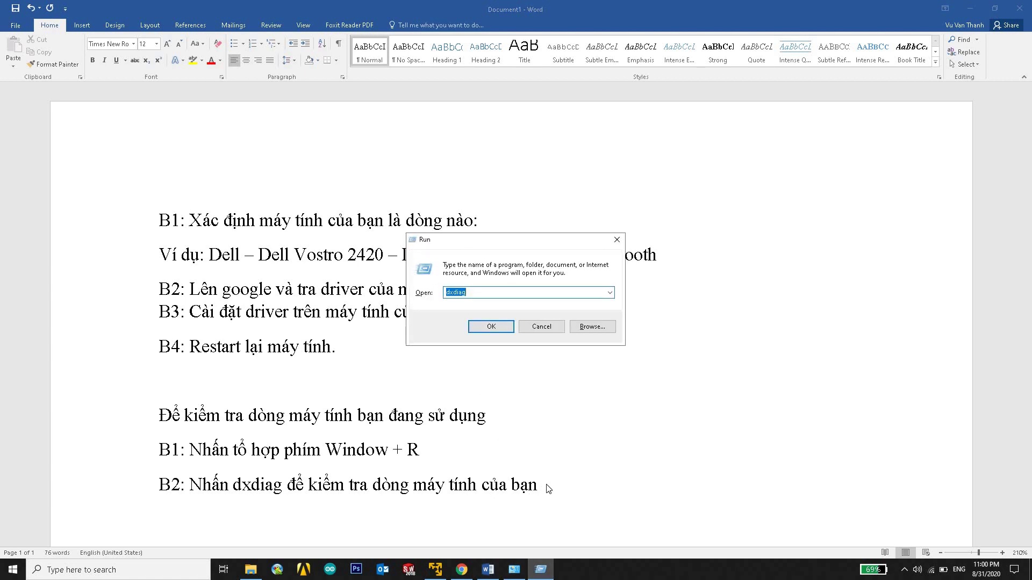
pyautogui.press('Return')
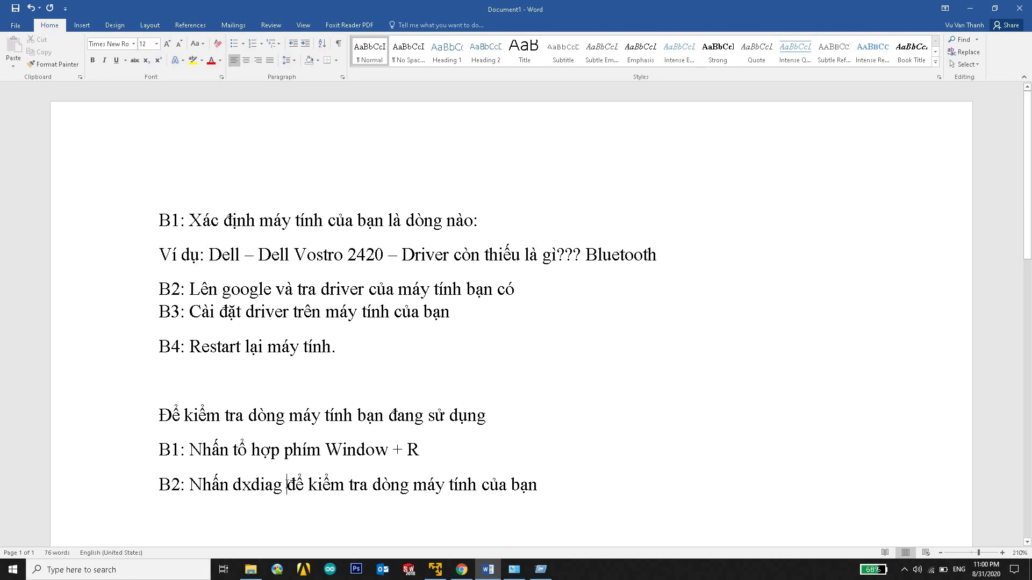
pyautogui.write('và ')
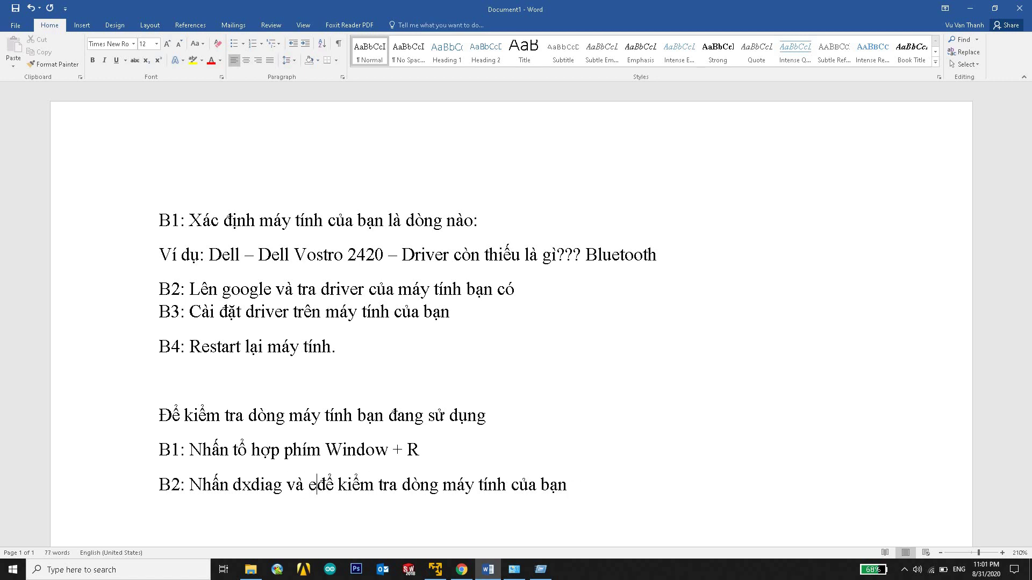
pyautogui.write('nhấn ente')
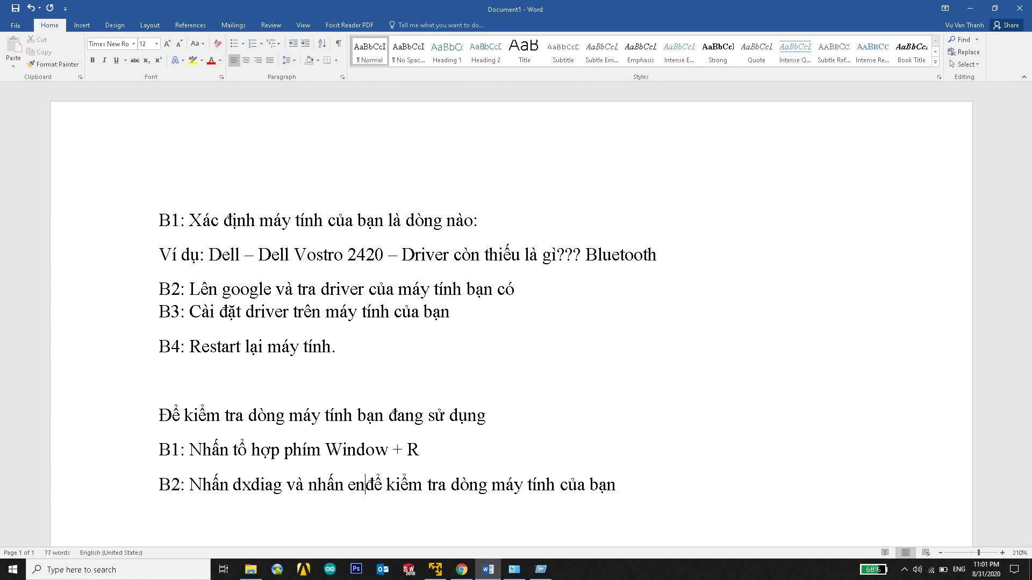
pyautogui.write('r ')
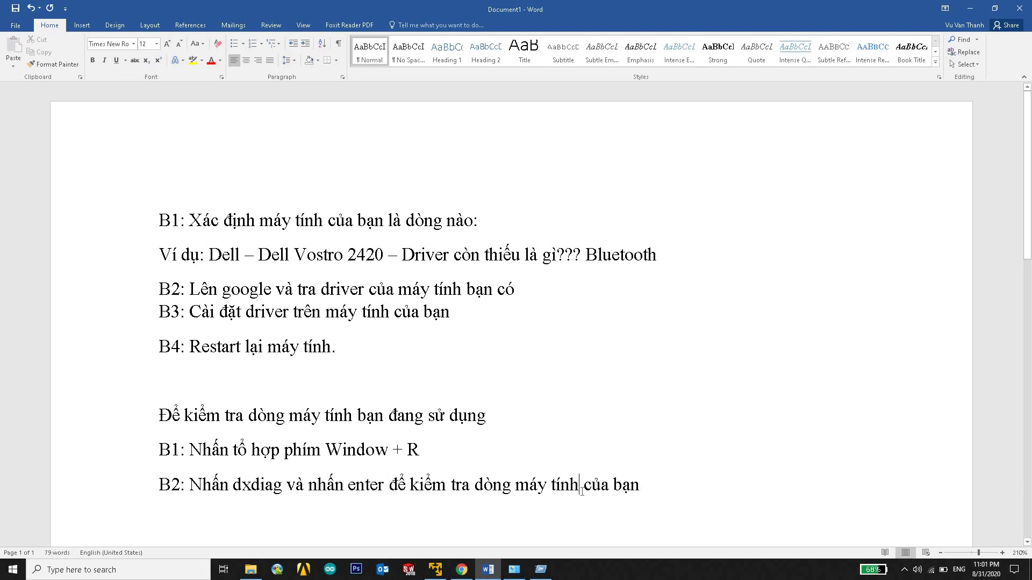
# Insert "hiện tại" after "máy tính" in the new B2 line
pyautogui.write(' hiện')
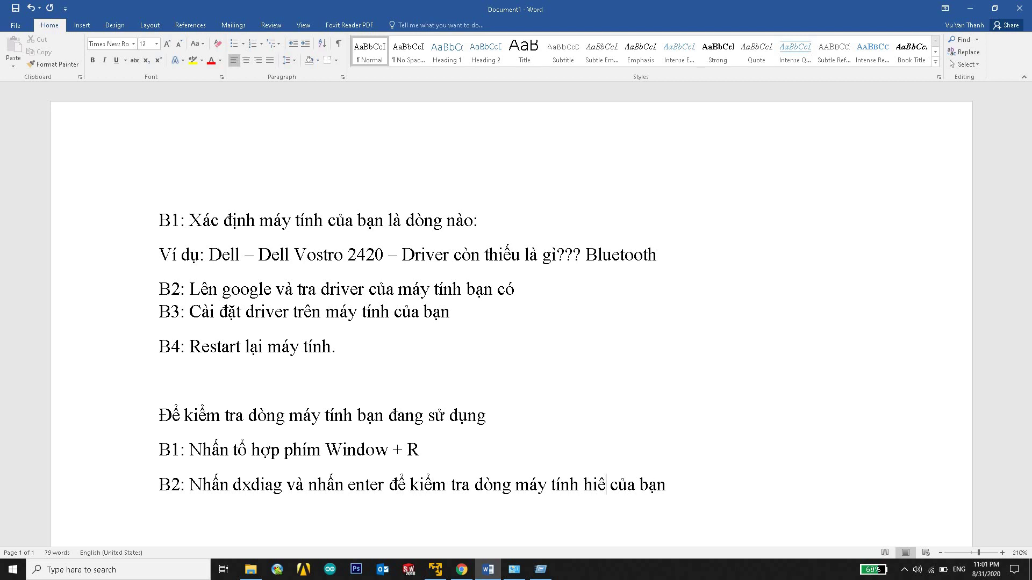
pyautogui.write('taij')
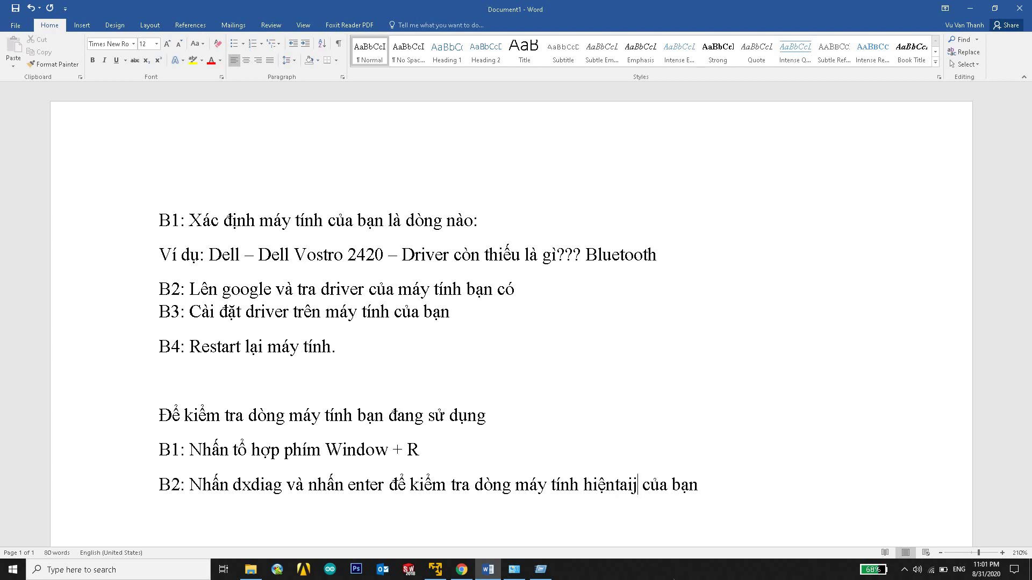
pyautogui.press('BackSpace')
pyautogui.press('BackSpace')
pyautogui.press('BackSpace')
pyautogui.press('BackSpace')
pyautogui.press('BackSpace')
pyautogui.press('BackSpace')
pyautogui.press('BackSpace')
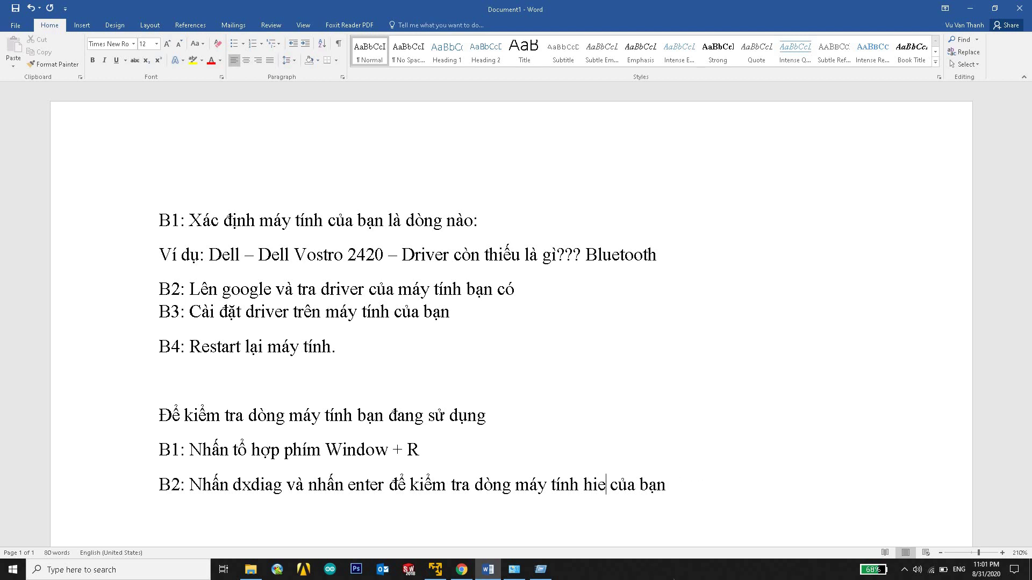
pyautogui.write('nj taij')
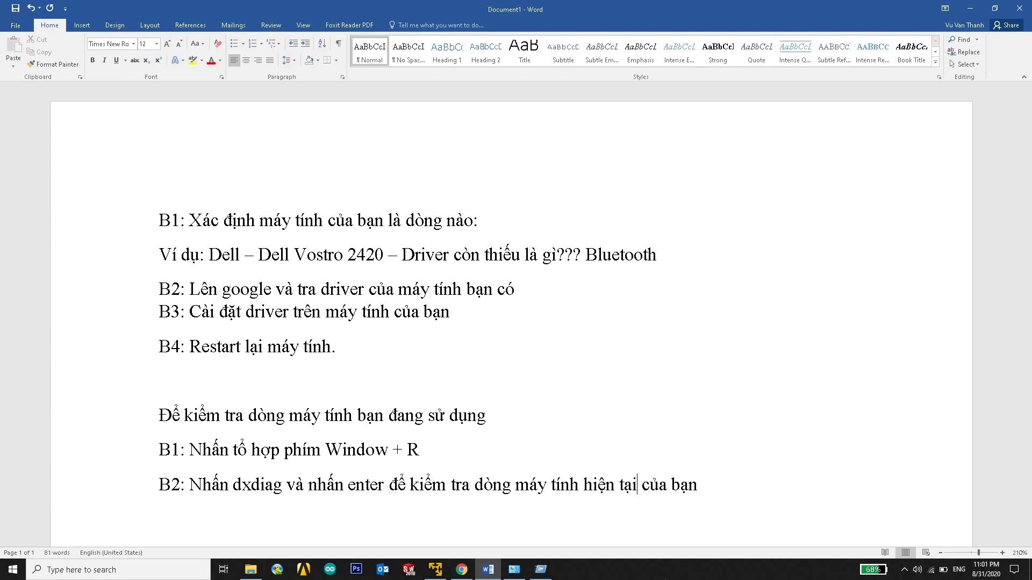
# Return to the open Run dialog and launch dxdiag on the host computer
pyautogui.click(540, 570)
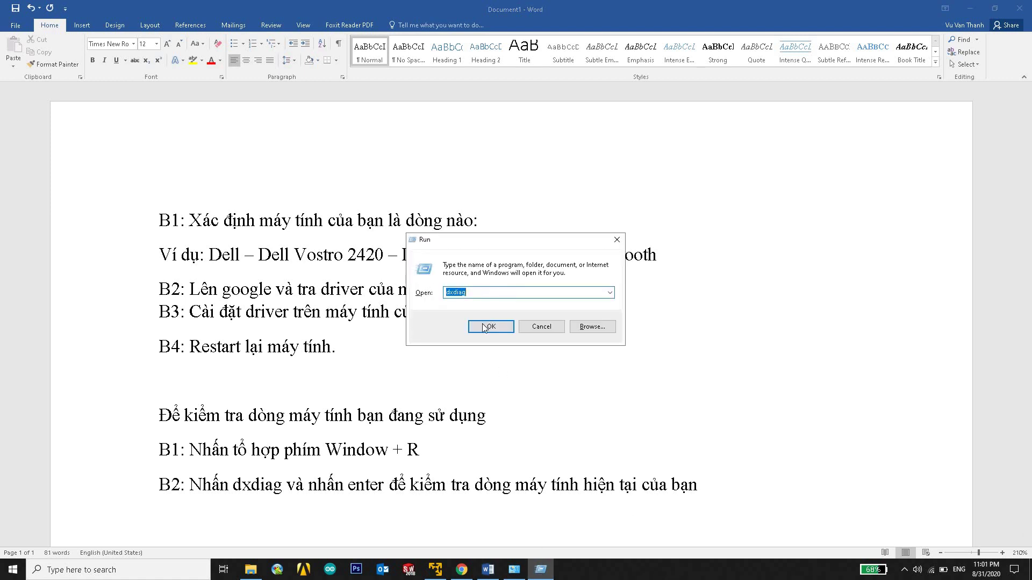
pyautogui.click(485, 327)
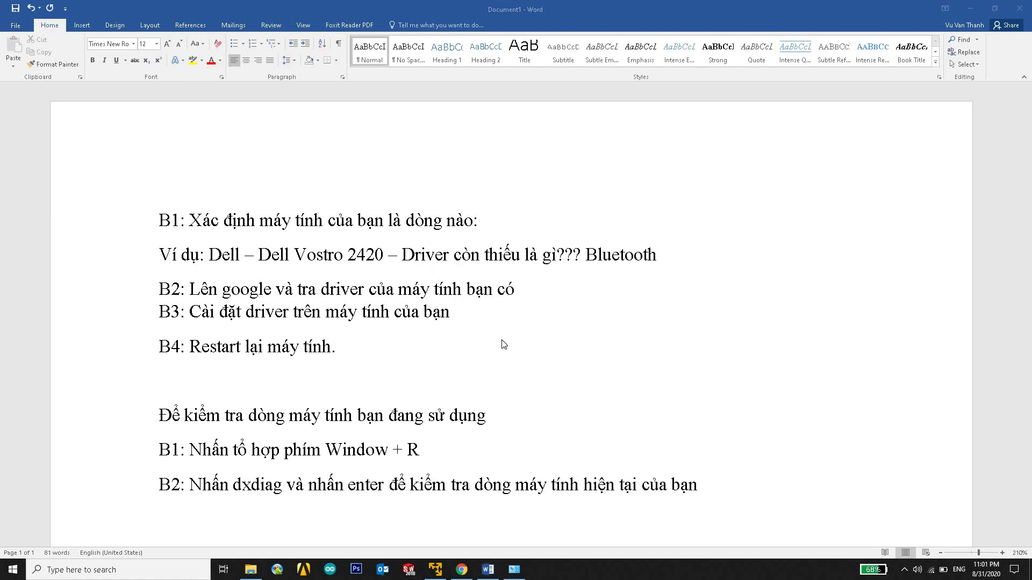